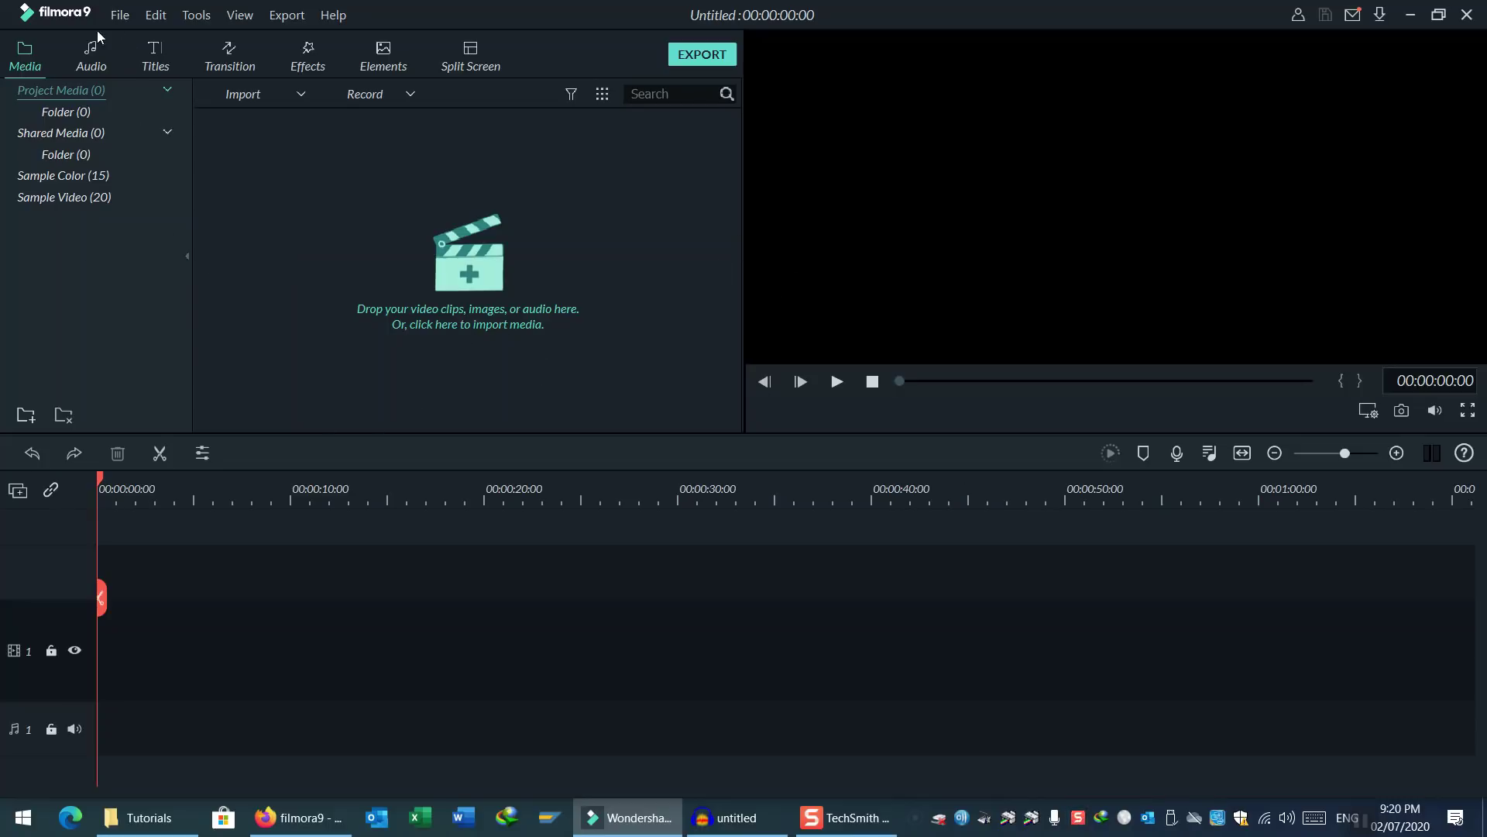
# Step: Open the webcam recording dialog, check the available video devices, and close it
pyautogui.click(124, 15)
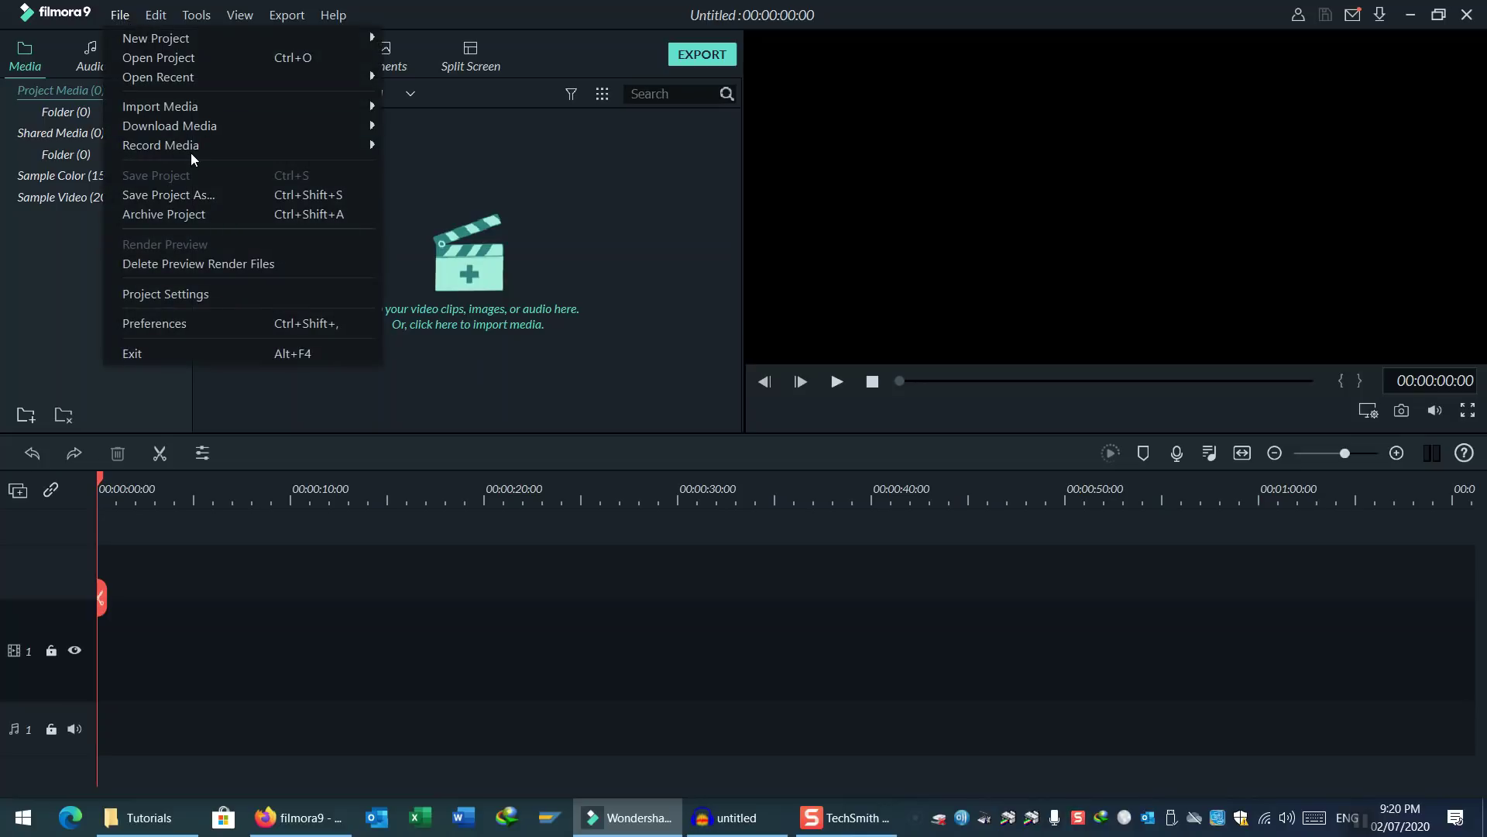
pyautogui.moveTo(191, 151)
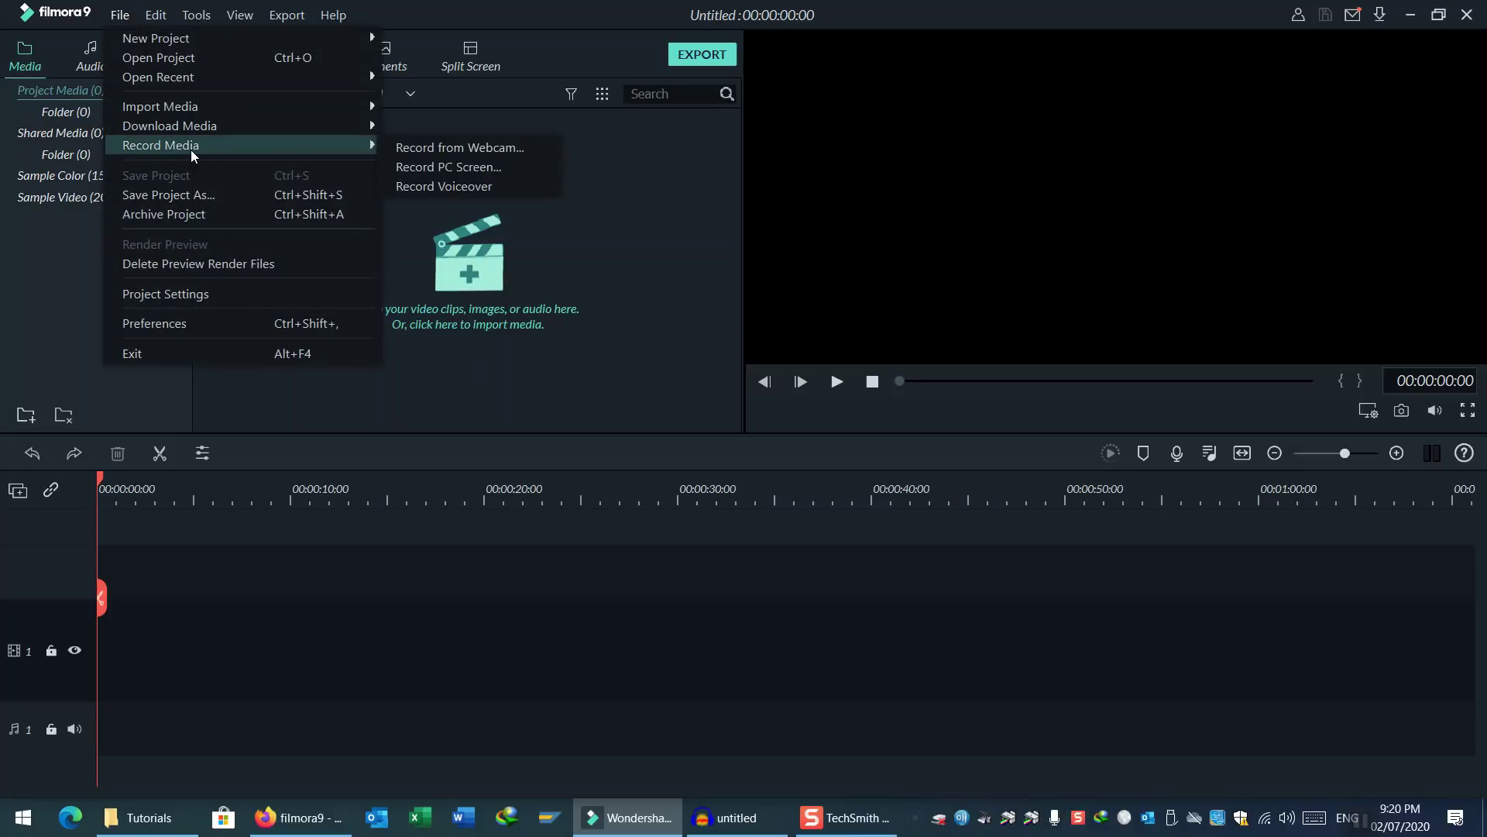
pyautogui.click(458, 149)
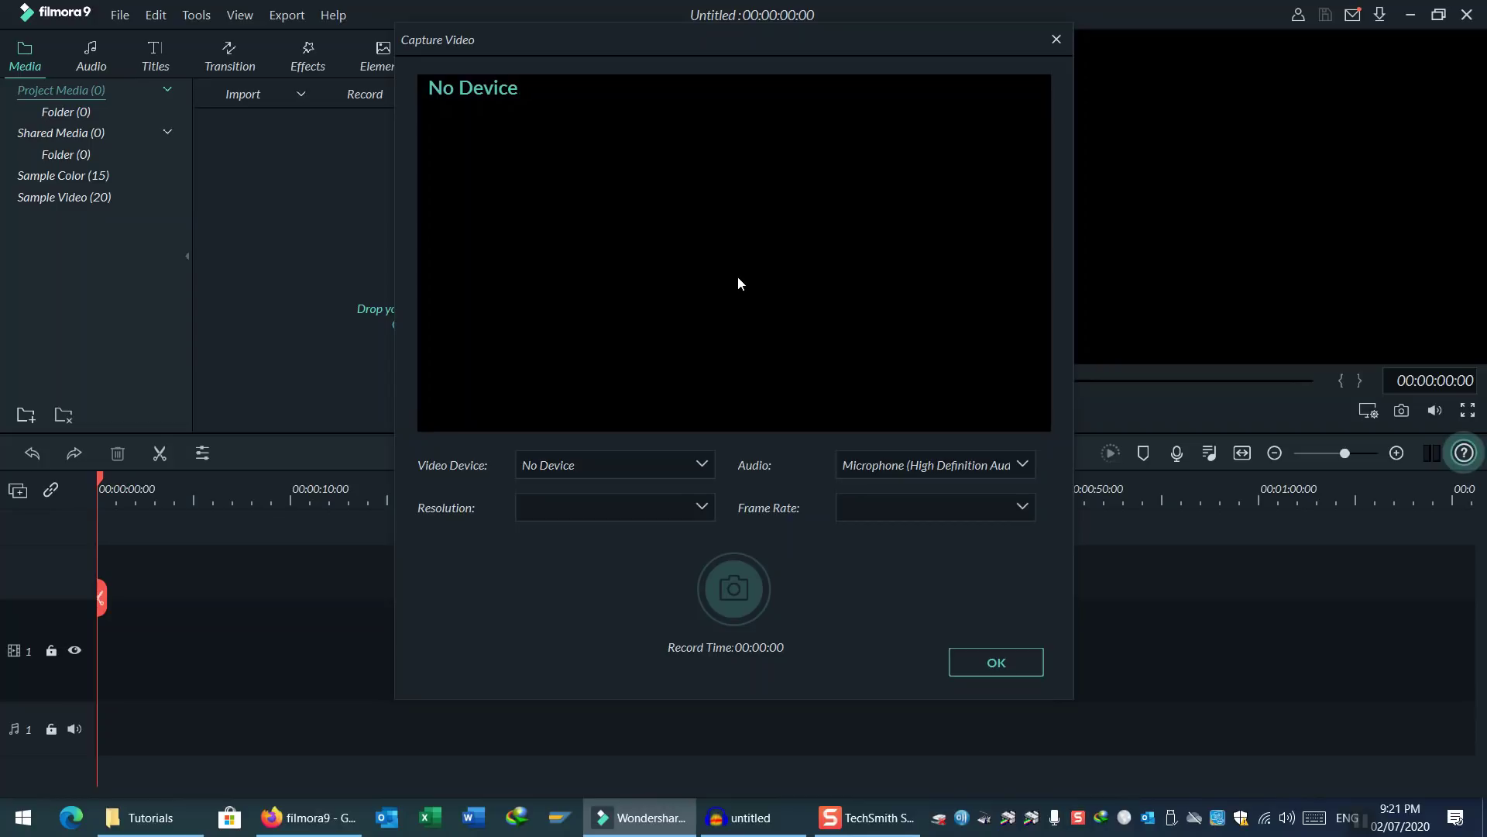
pyautogui.click(702, 466)
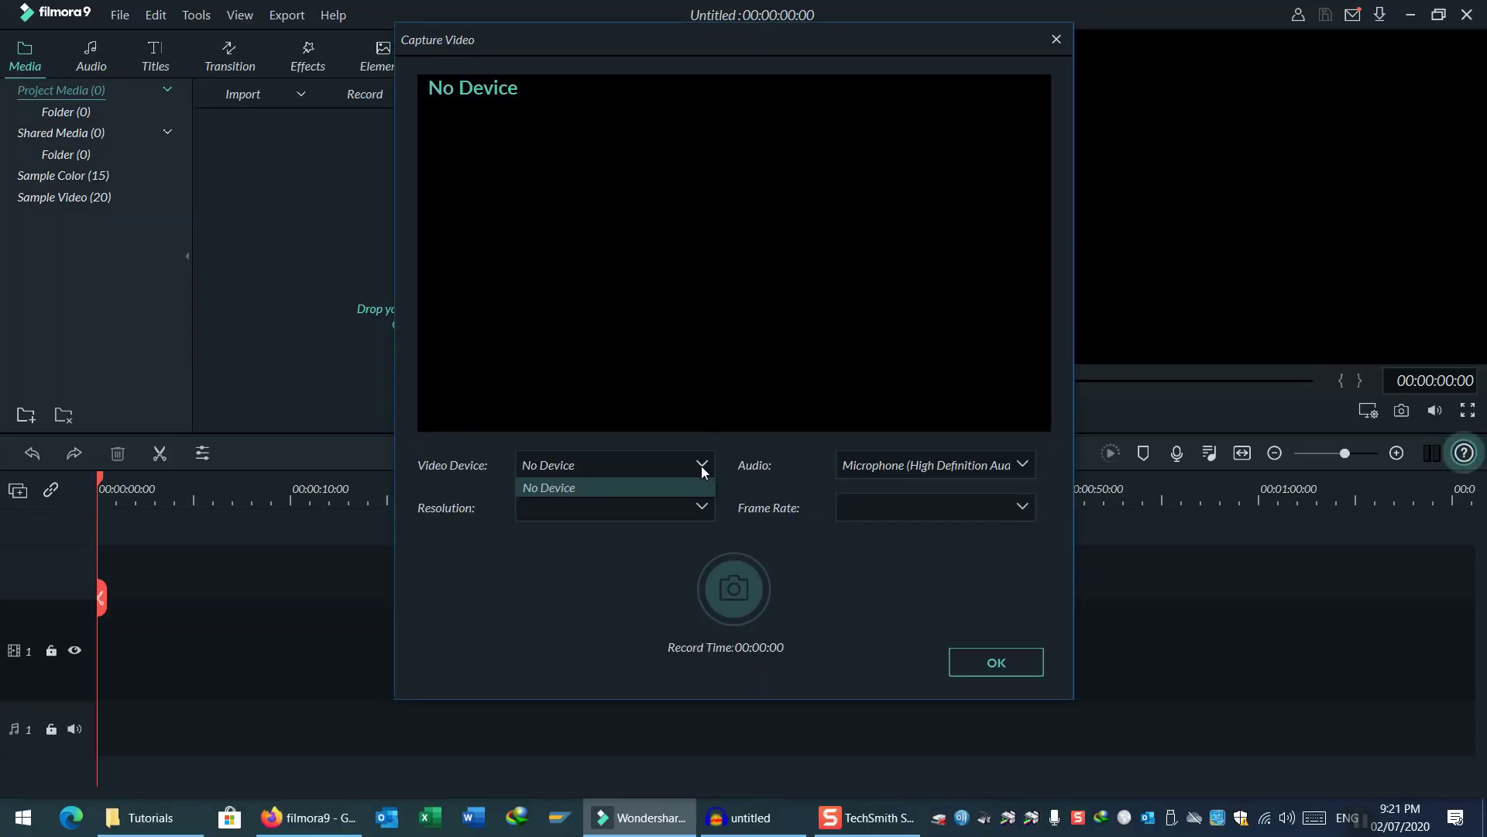
pyautogui.click(602, 488)
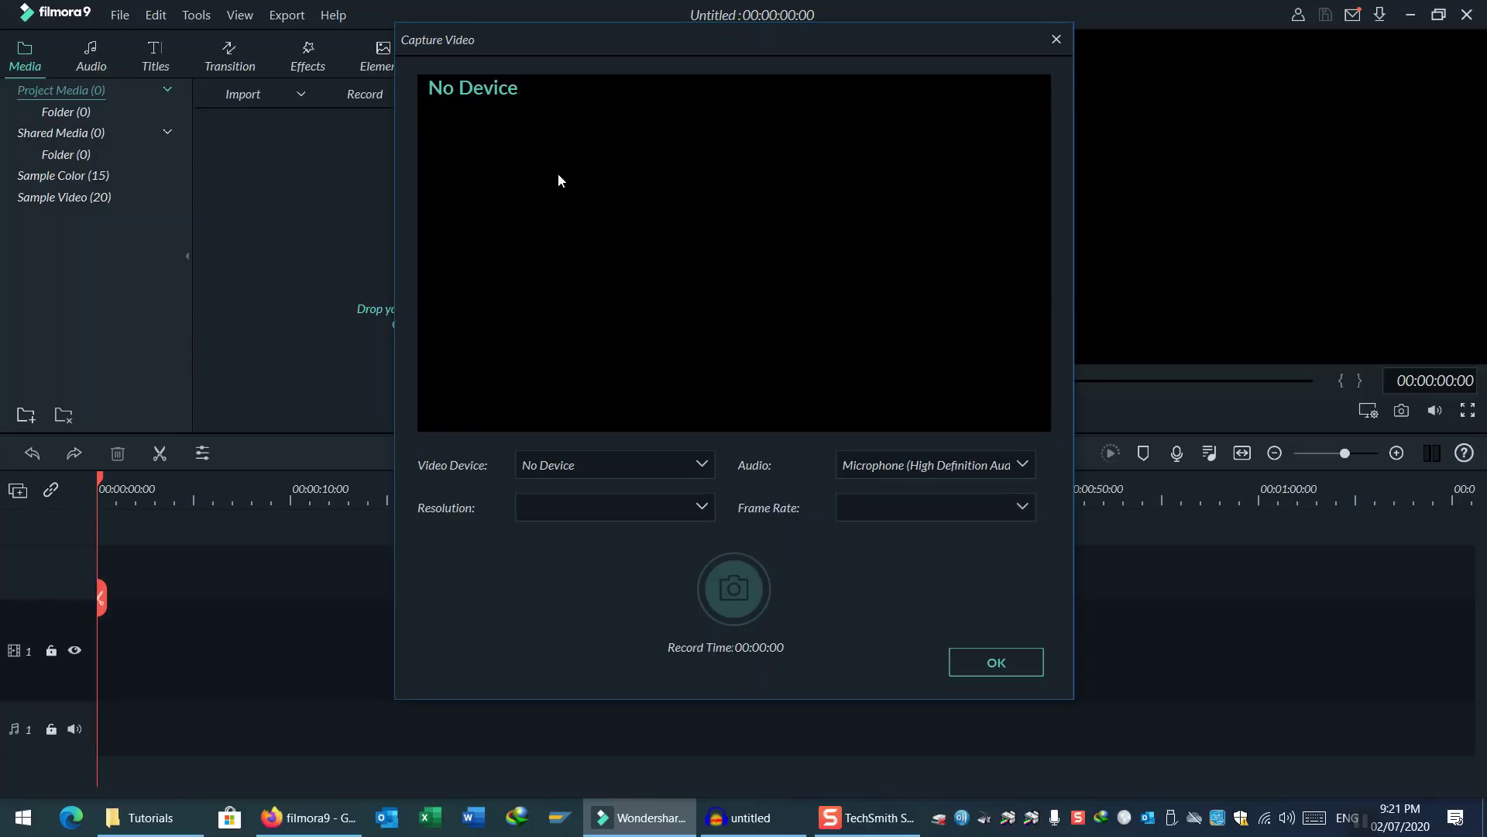
pyautogui.click(1005, 676)
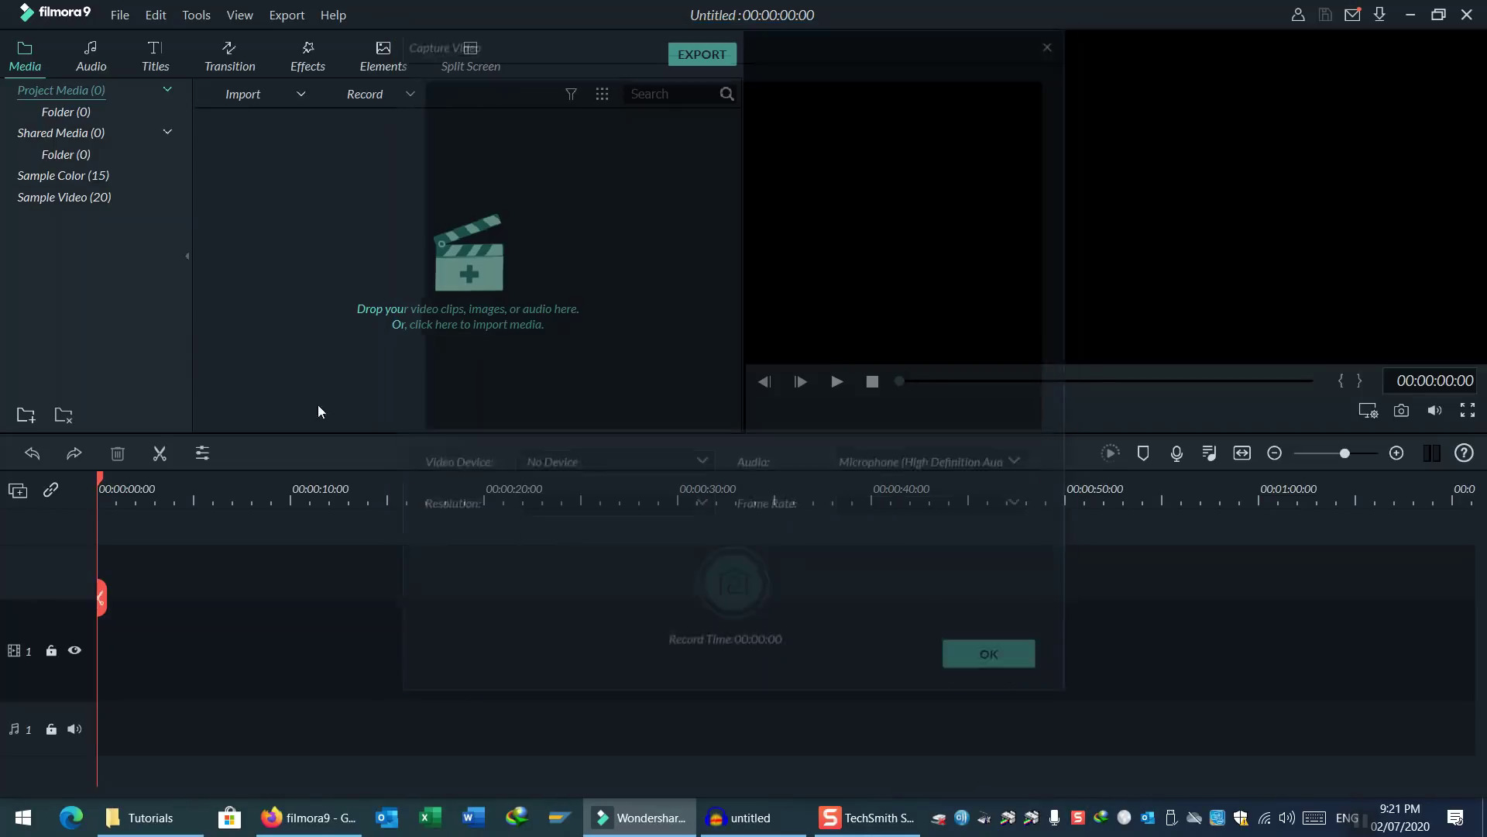
# Step: Open the voiceover recording dialog, examine its device, input and Mute options, and close it
pyautogui.click(125, 21)
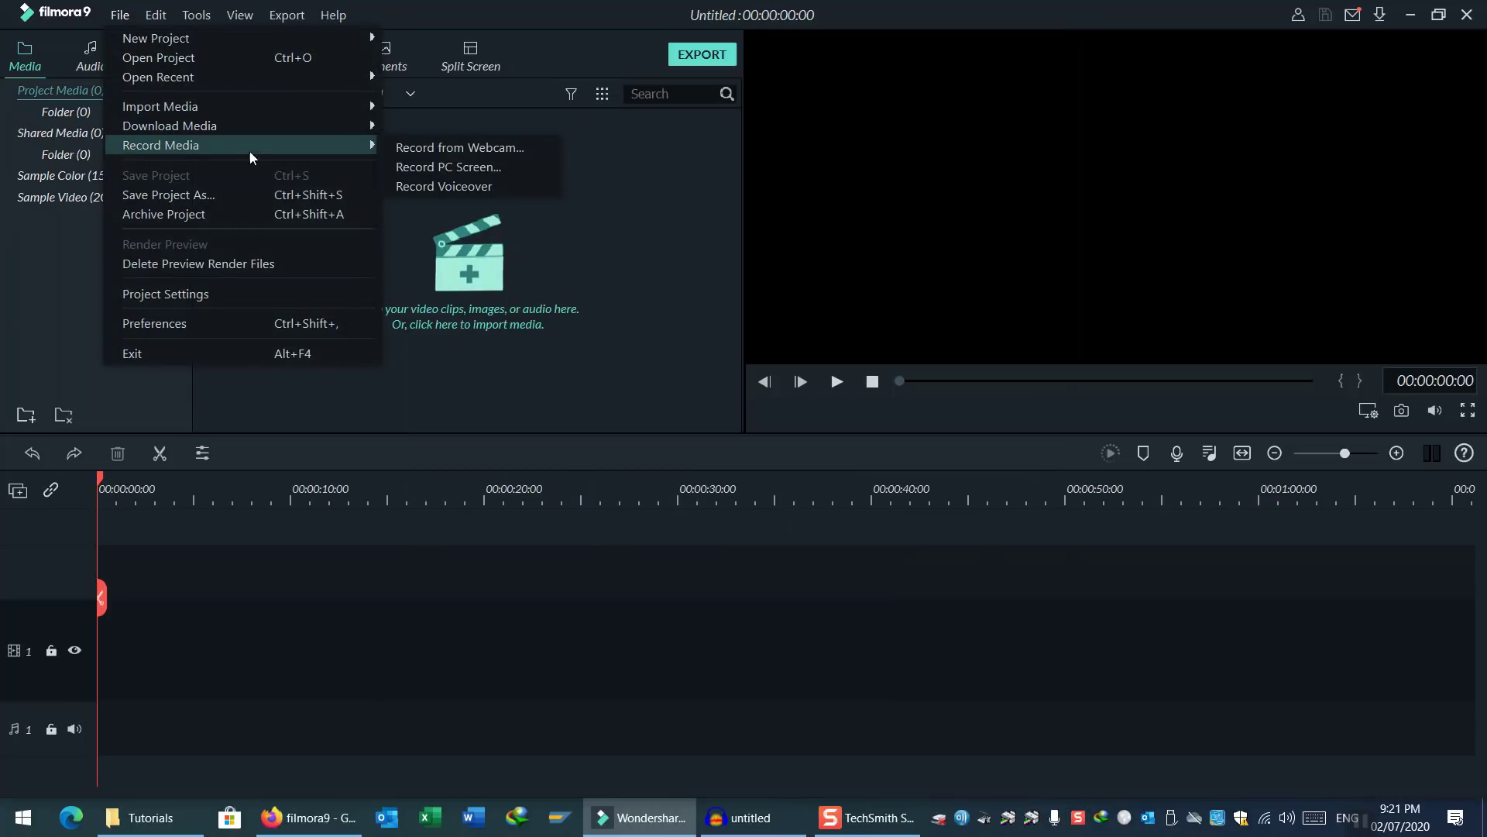
pyautogui.click(448, 187)
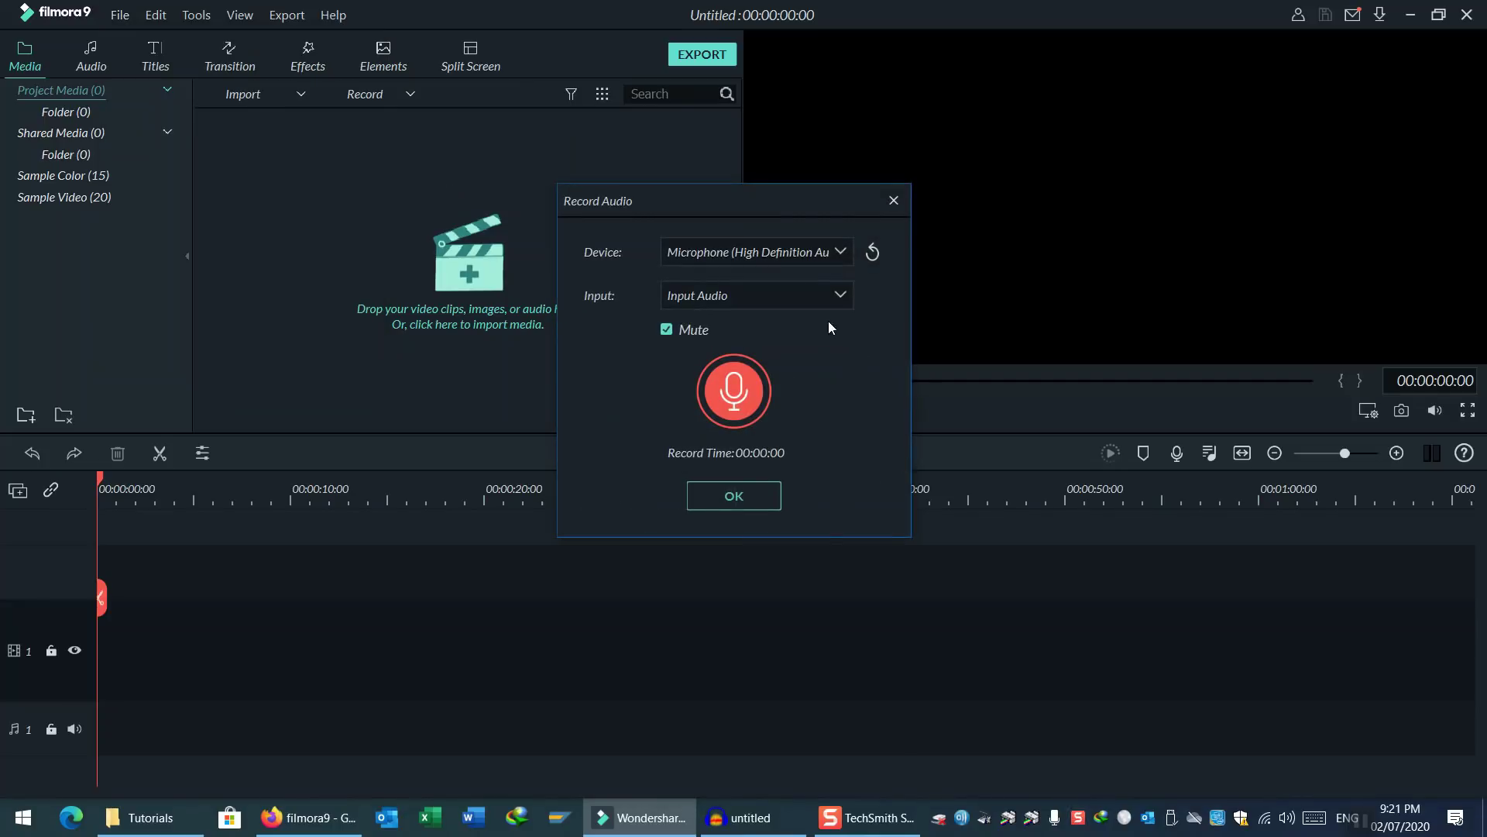
pyautogui.click(840, 252)
pyautogui.click(841, 254)
pyautogui.click(840, 298)
pyautogui.click(839, 297)
pyautogui.click(666, 330)
pyautogui.click(666, 330)
pyautogui.click(728, 503)
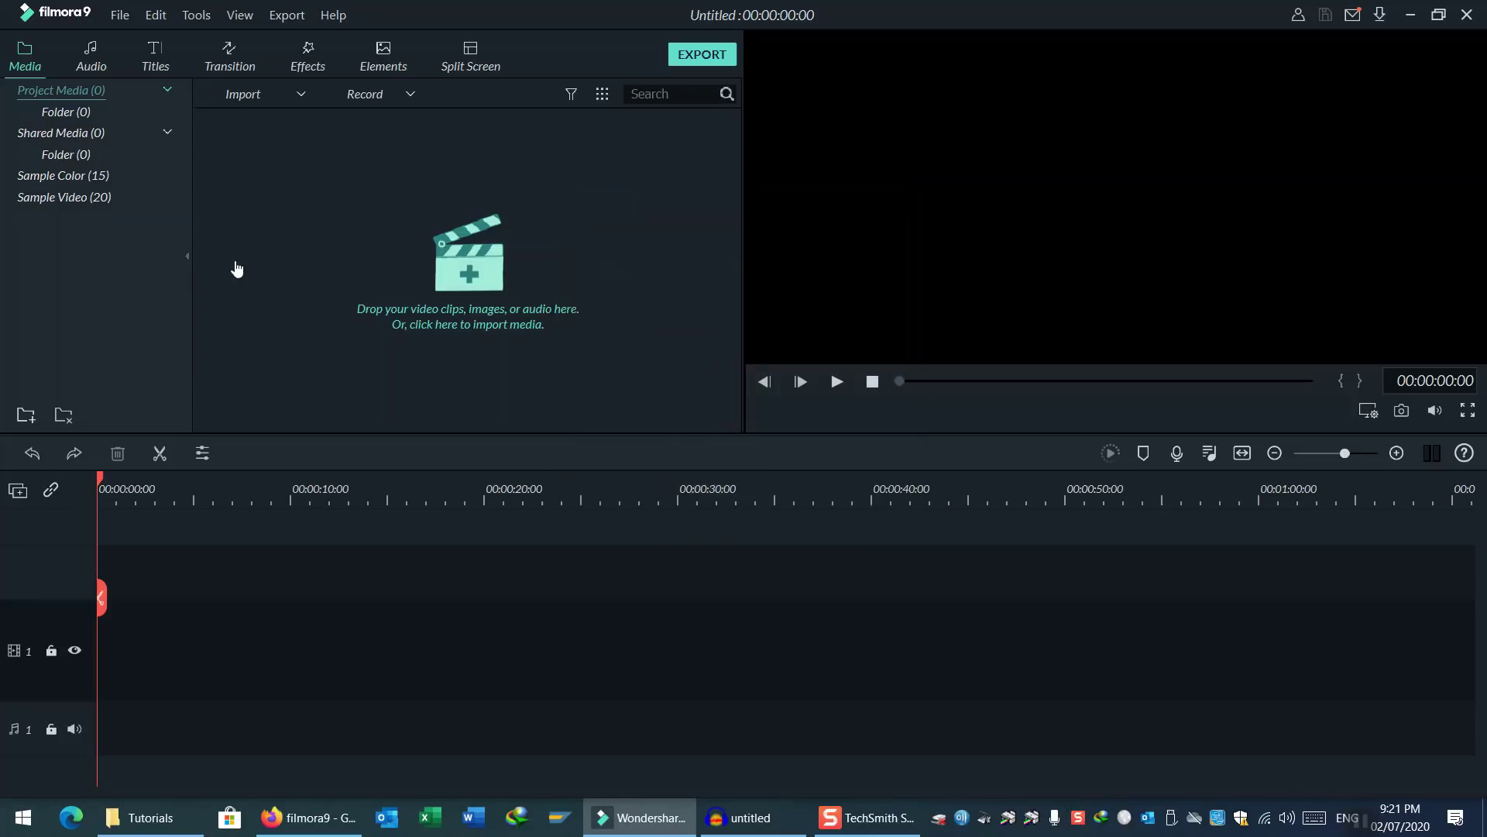
# Step: Launch the PC screen recorder and minimize the Audacity window behind it to reveal the desktop
pyautogui.click(121, 16)
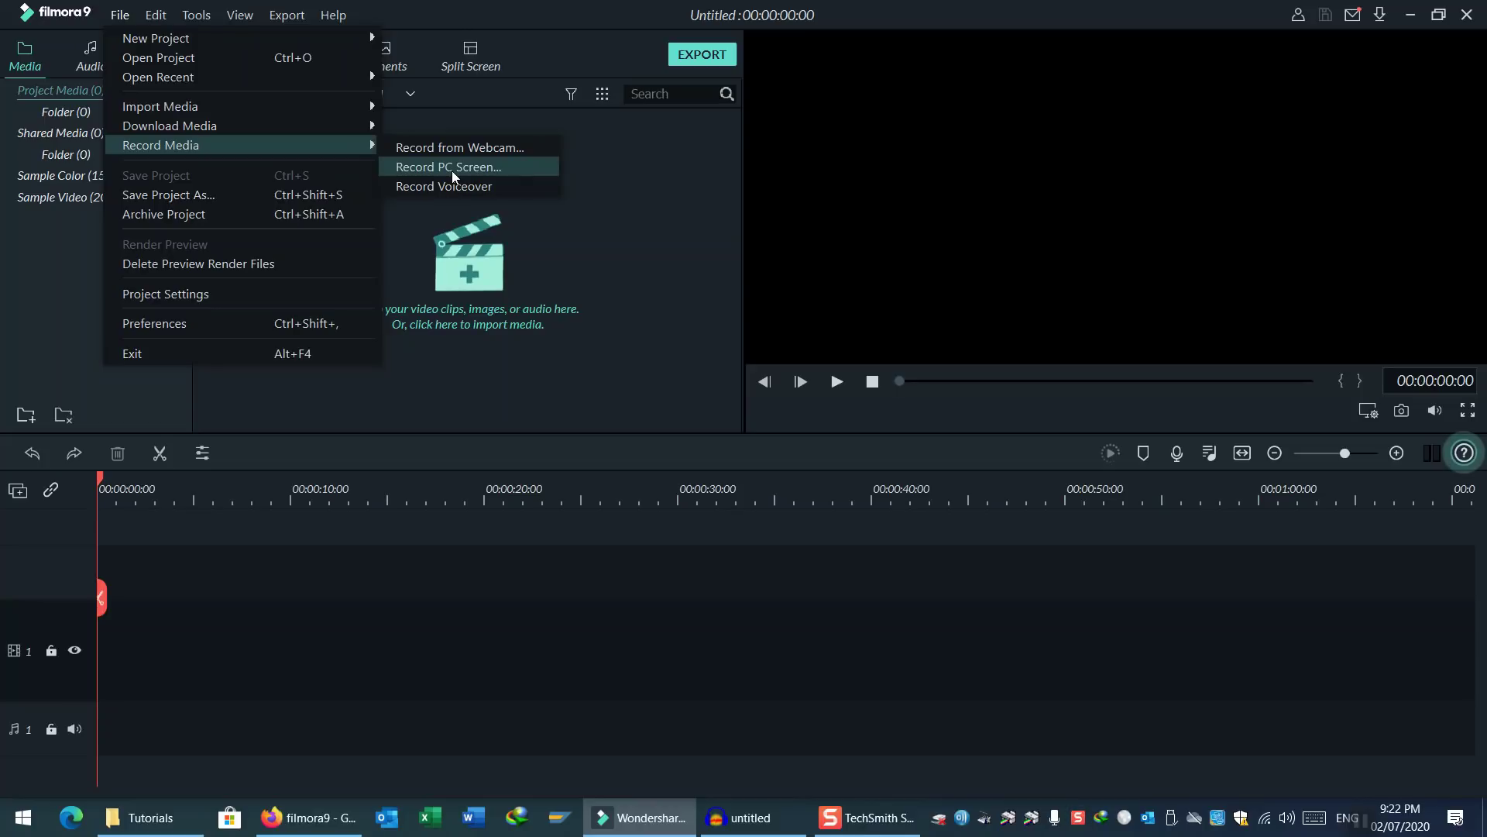
pyautogui.click(452, 171)
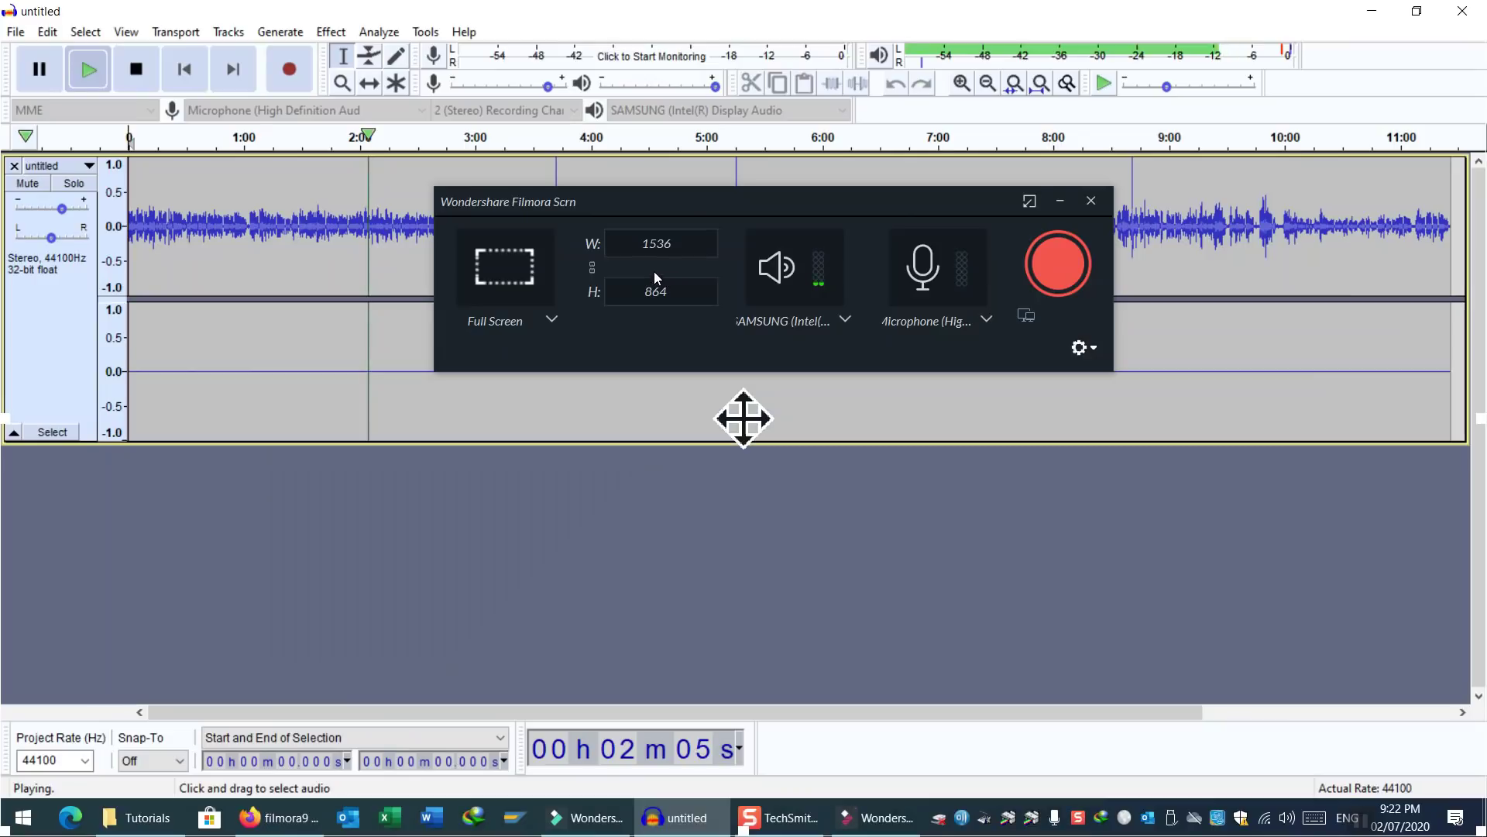
pyautogui.click(1372, 11)
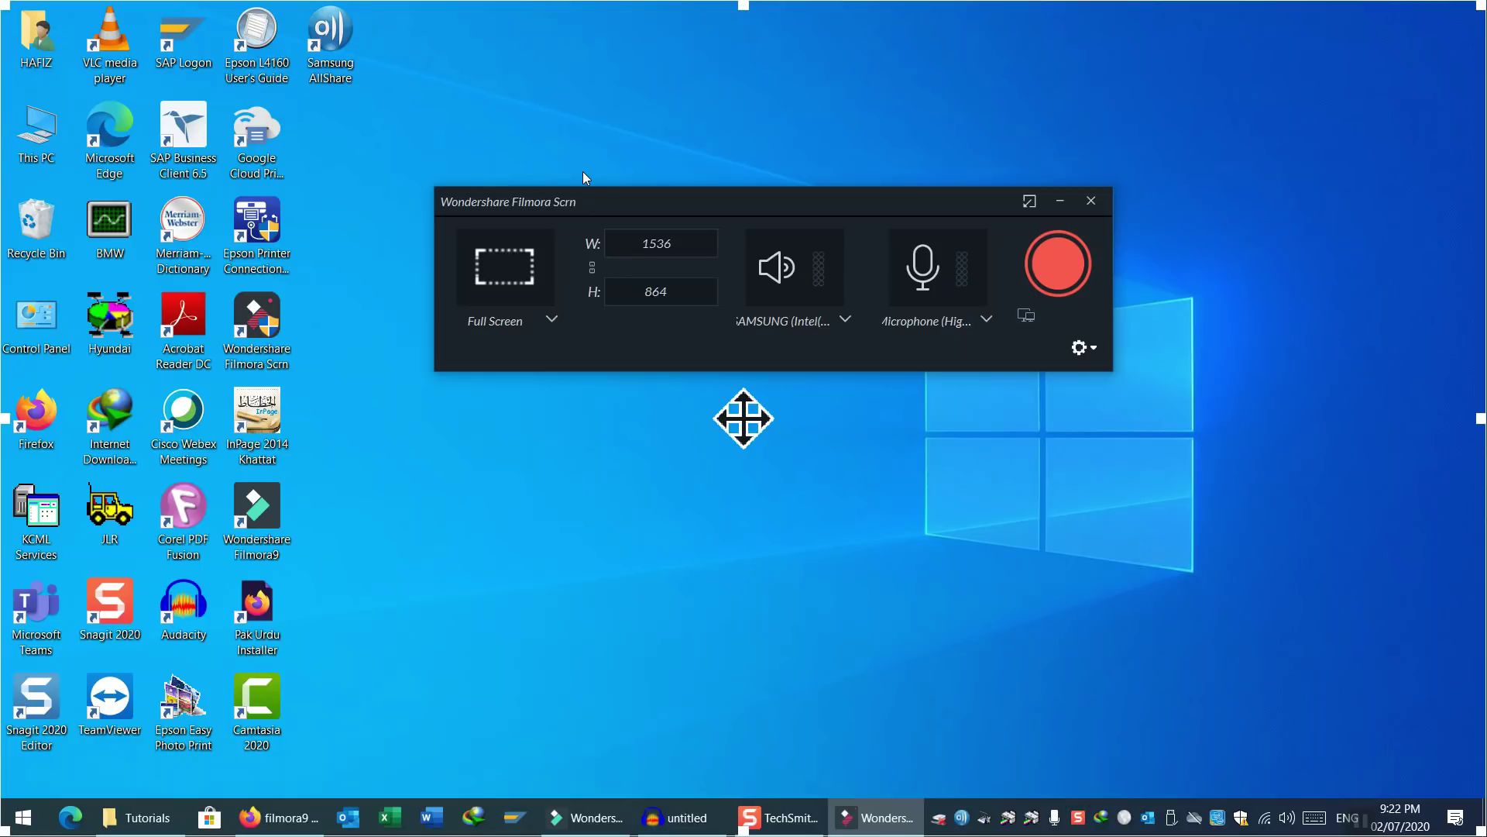
# Step: Examine the system audio and microphone devices offered by the screen recorder
pyautogui.click(845, 324)
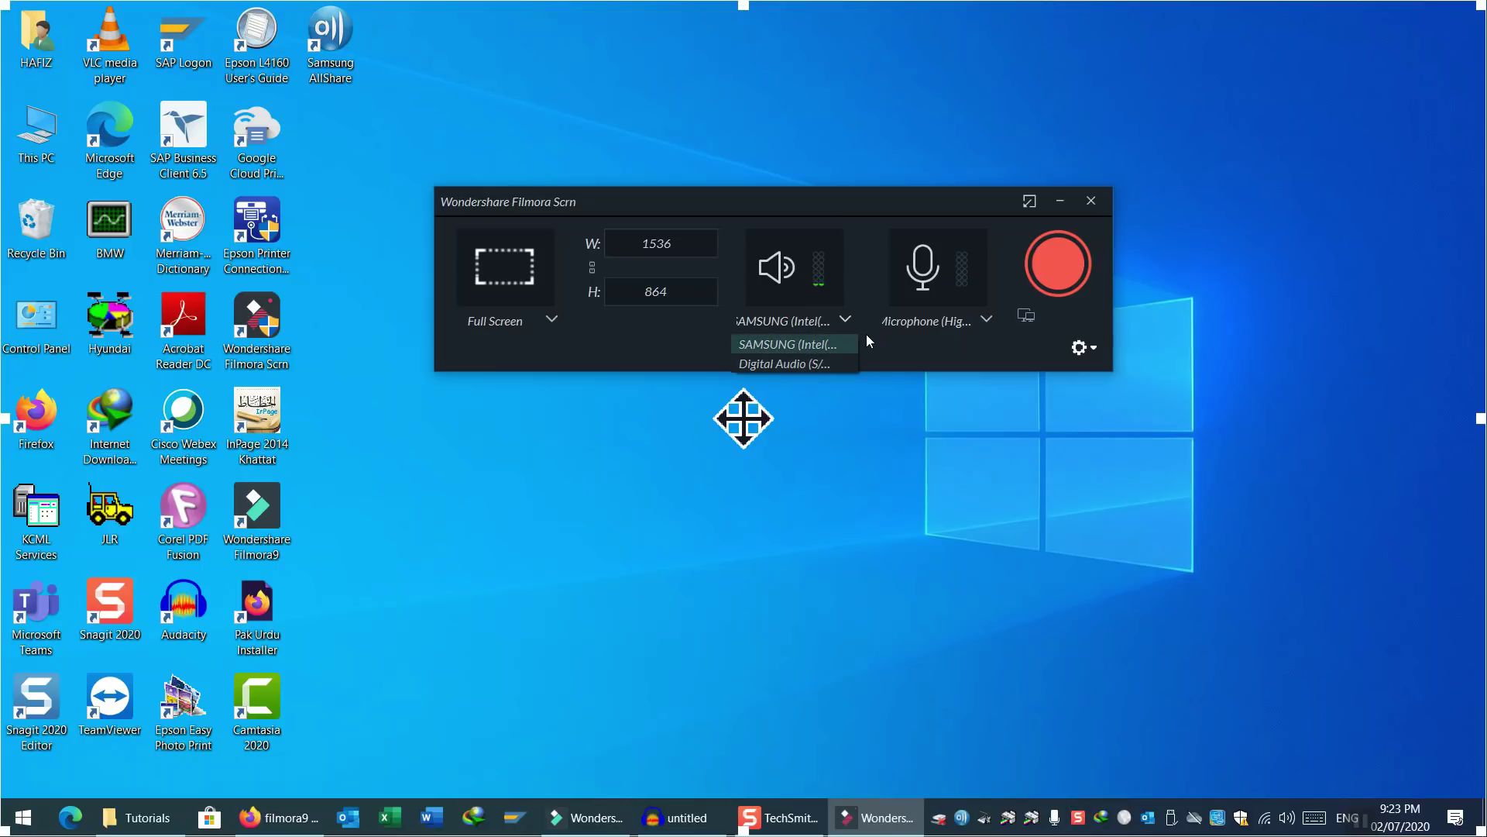
pyautogui.click(987, 319)
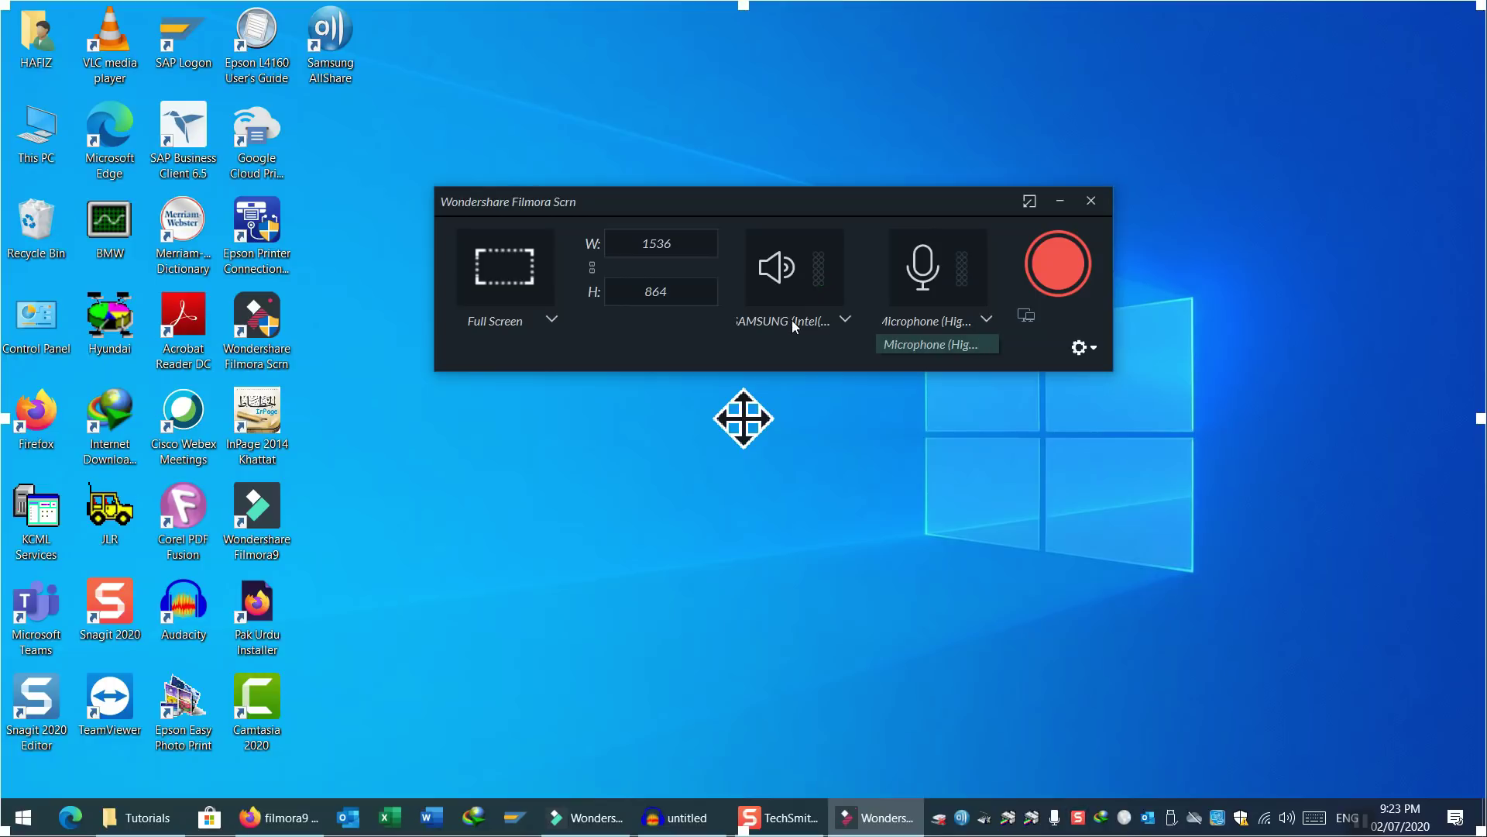
# Step: Switch the capture area to Custom and resize its frame to about 1039 by 676
pyautogui.click(556, 323)
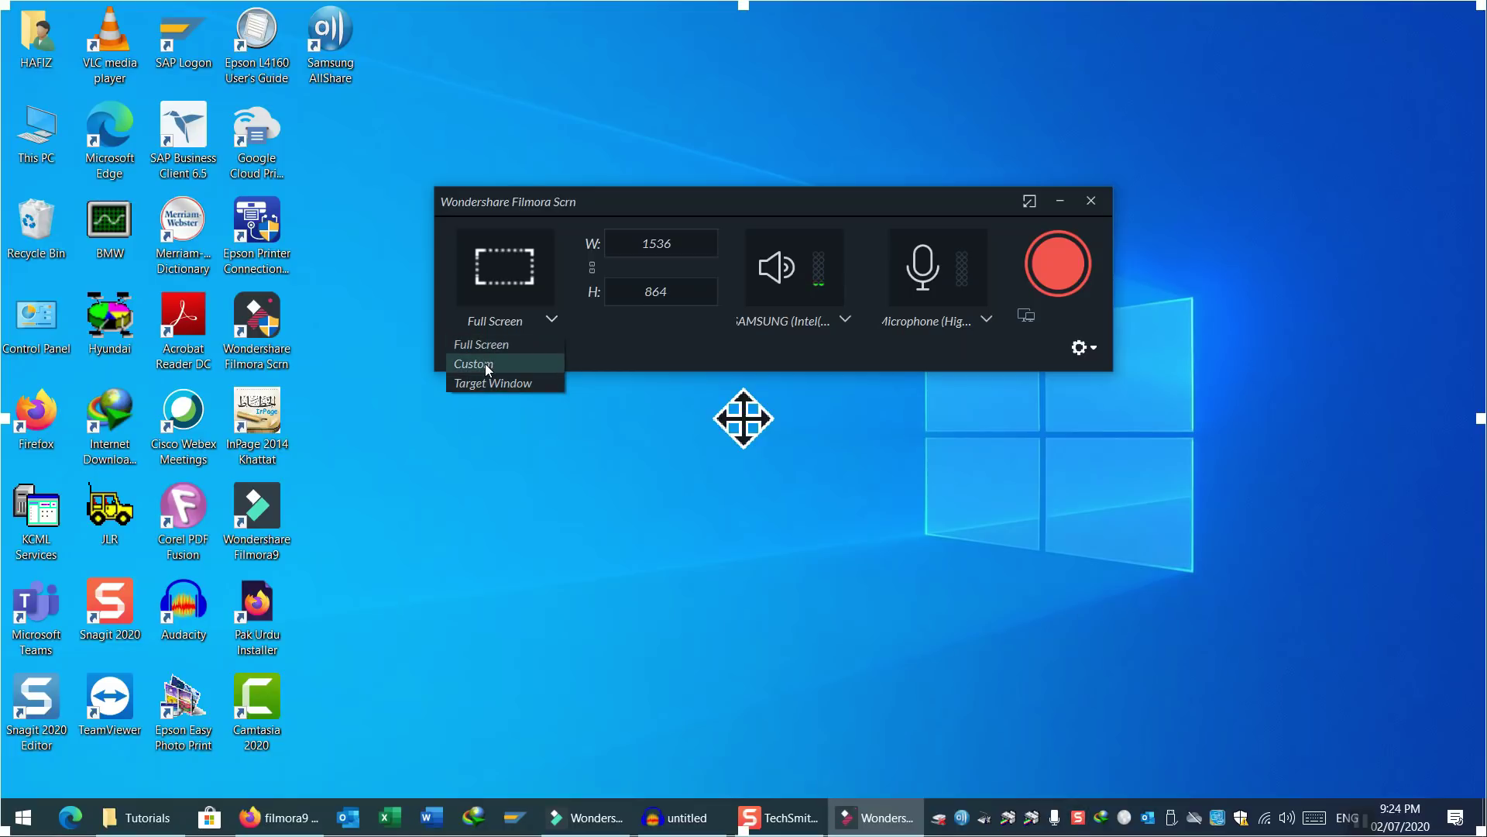
pyautogui.click(486, 364)
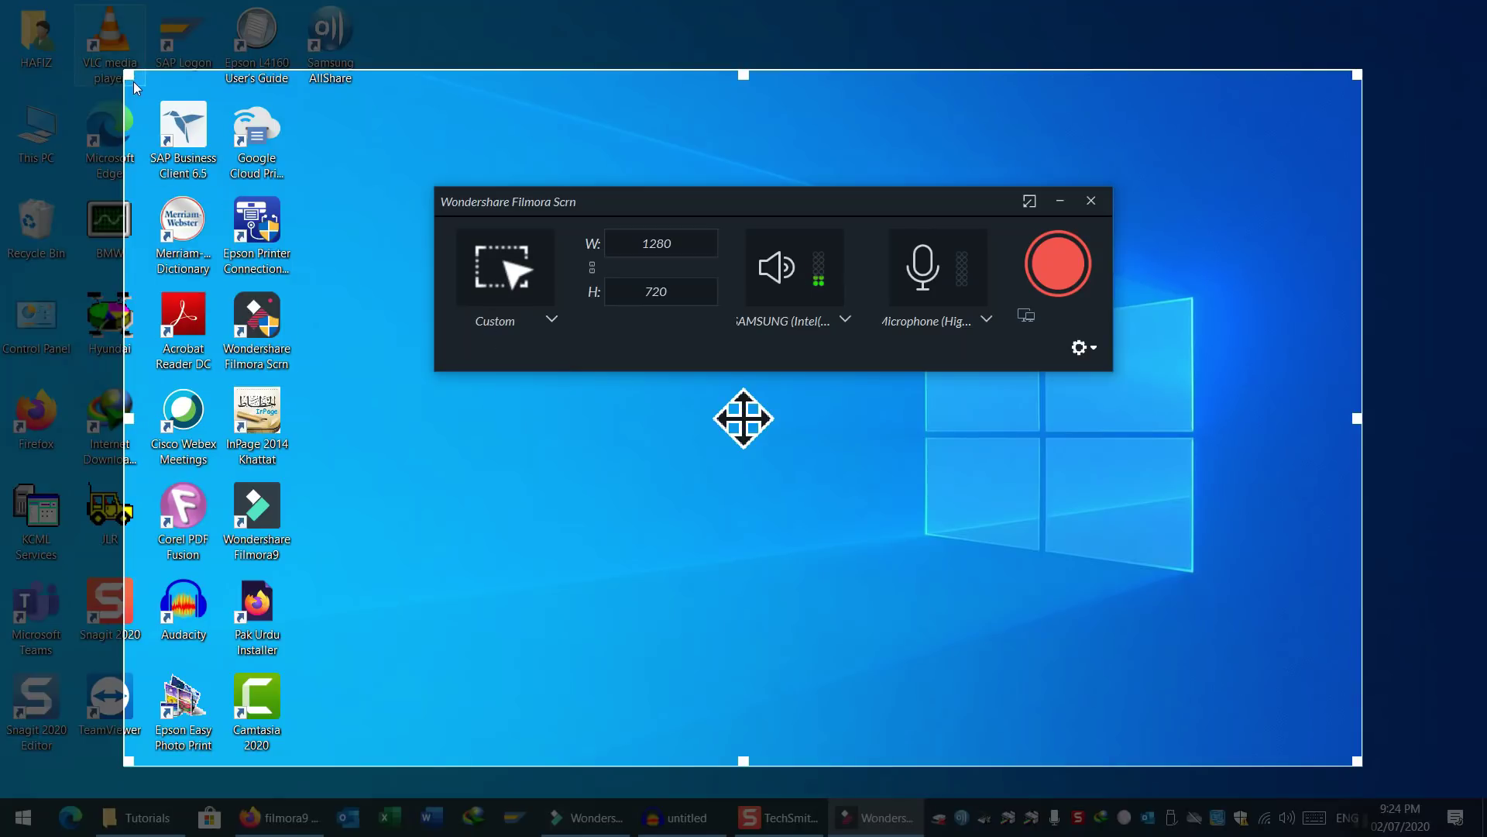
pyautogui.moveTo(129, 73); pyautogui.dragTo(387, 50)
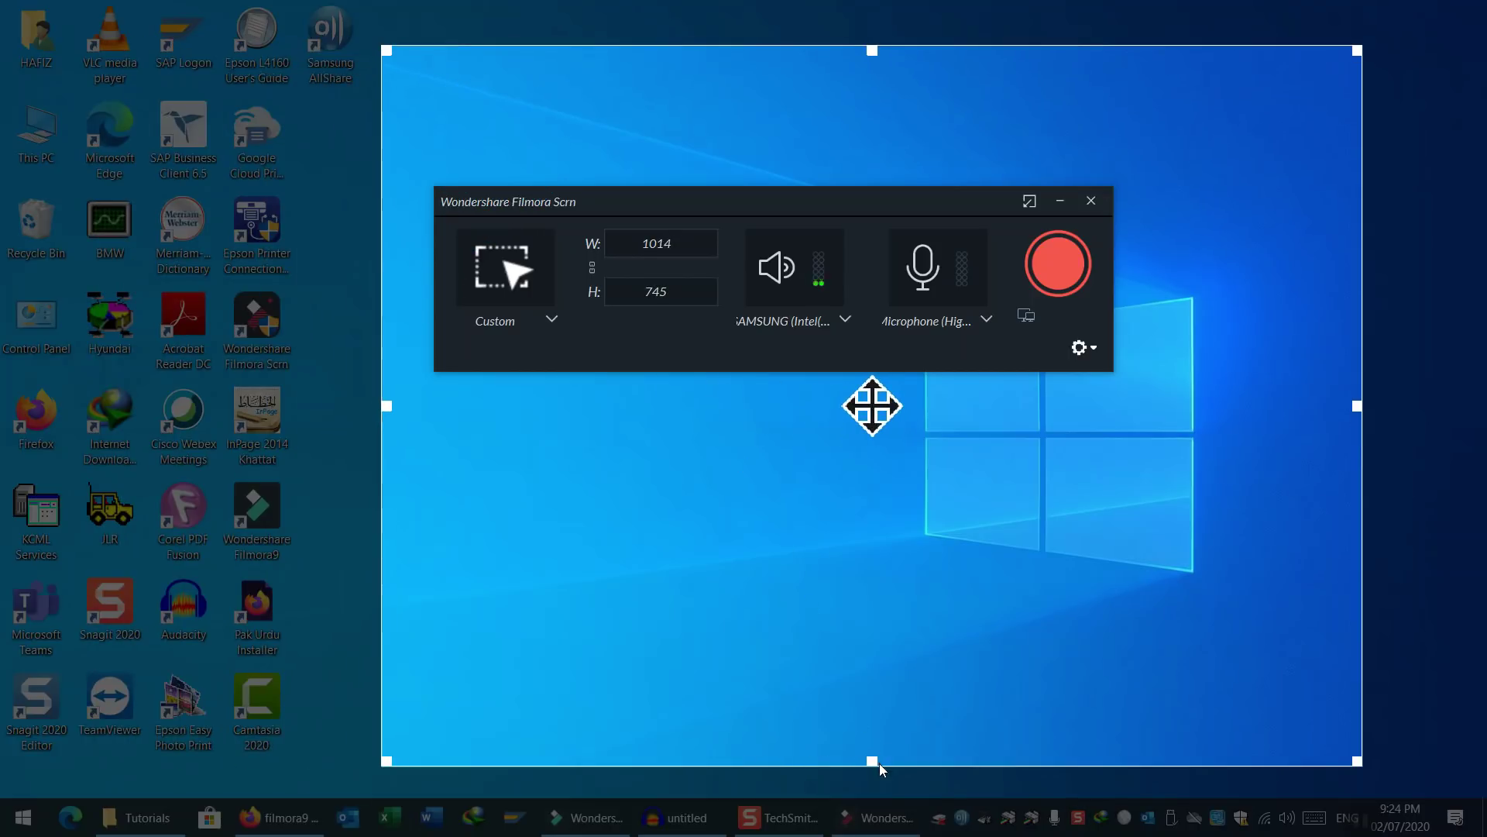
pyautogui.moveTo(873, 762); pyautogui.dragTo(849, 522)
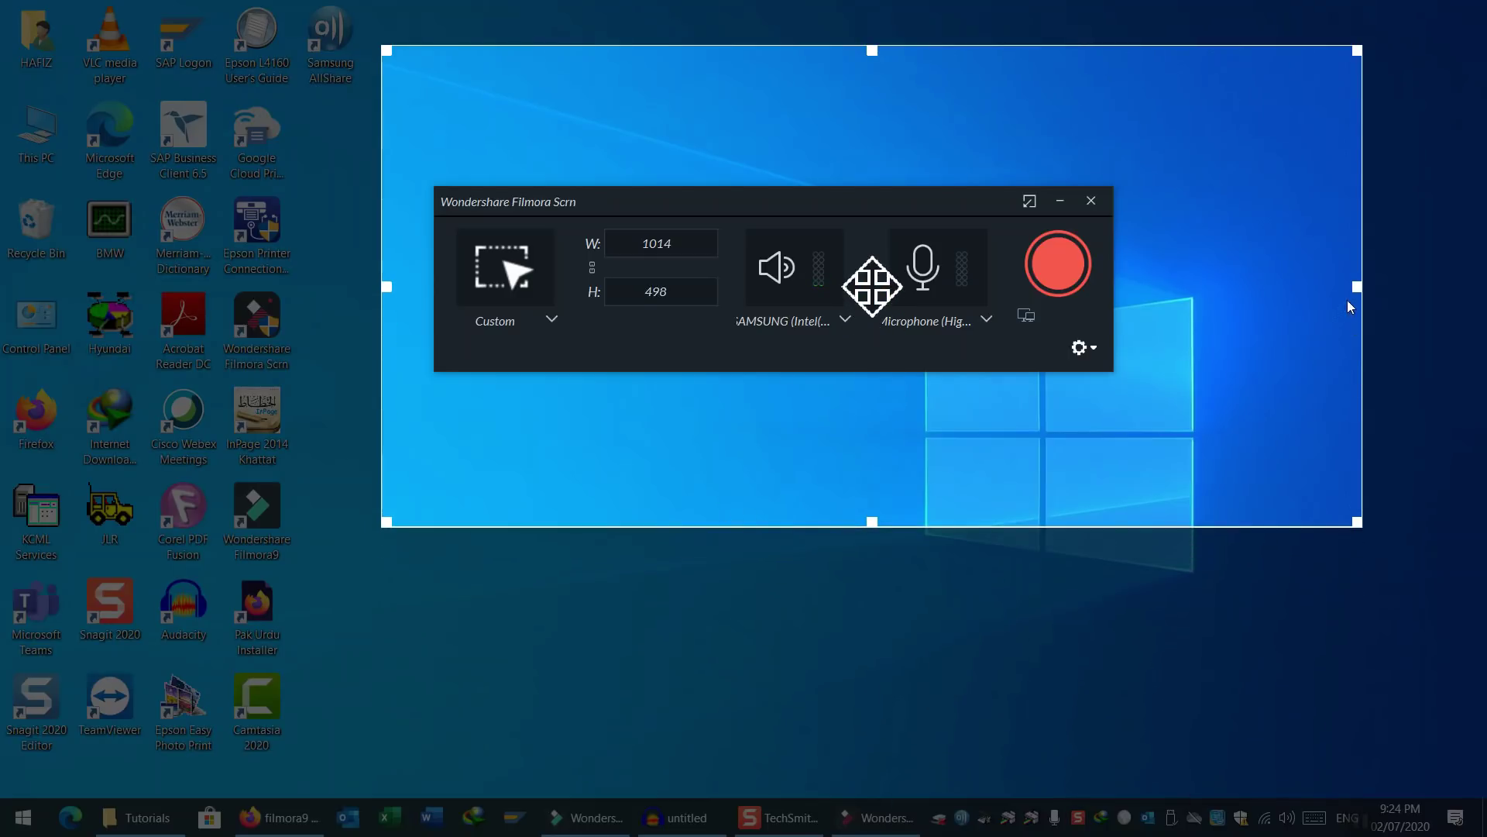
pyautogui.moveTo(1357, 287); pyautogui.dragTo(1261, 295)
pyautogui.moveTo(1261, 521); pyautogui.dragTo(1382, 694)
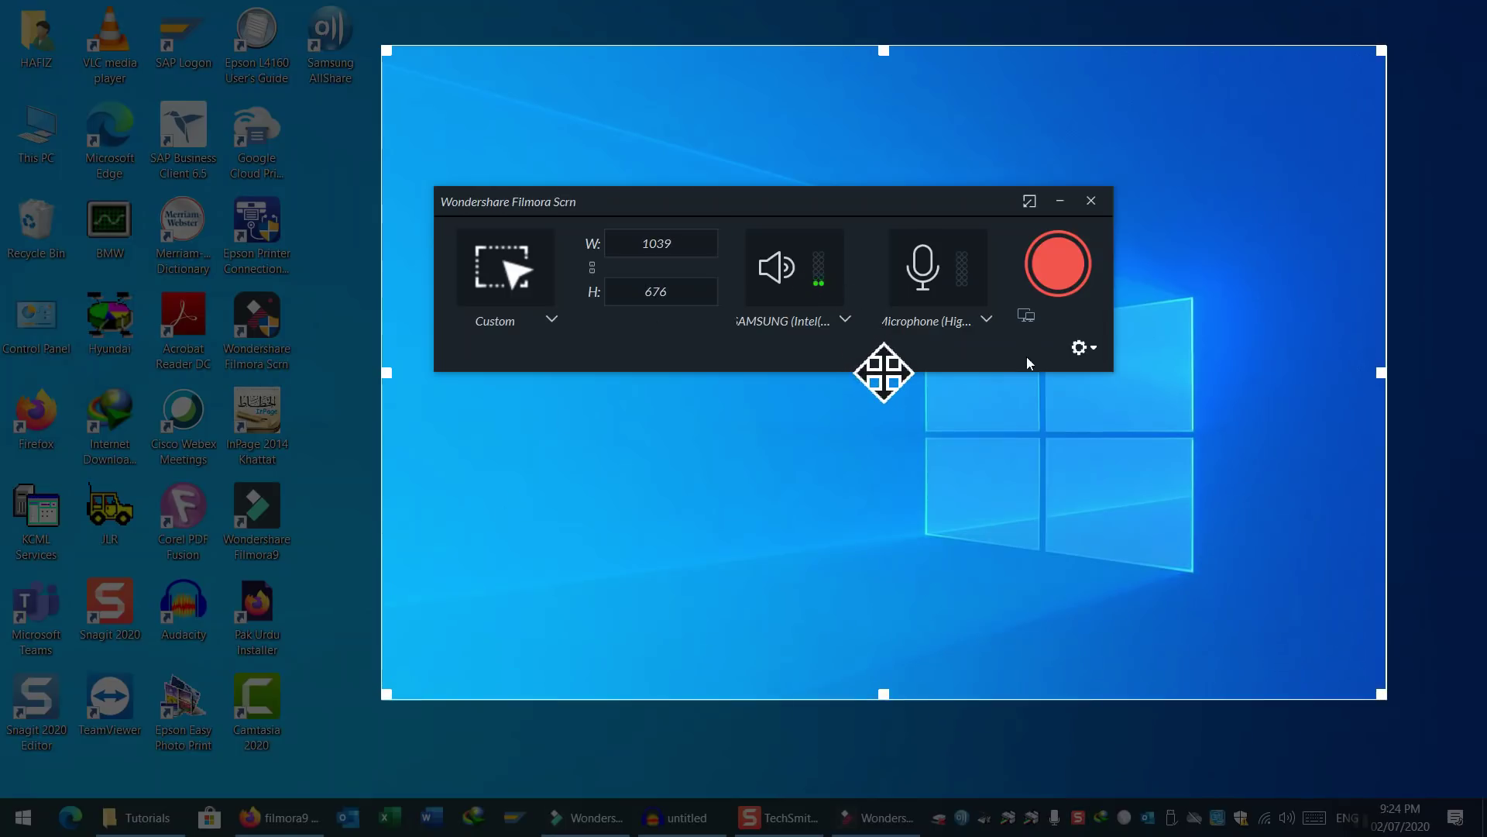
# Step: Switch the capture mode to Target Window and pick the desktop as the capture target
pyautogui.click(554, 324)
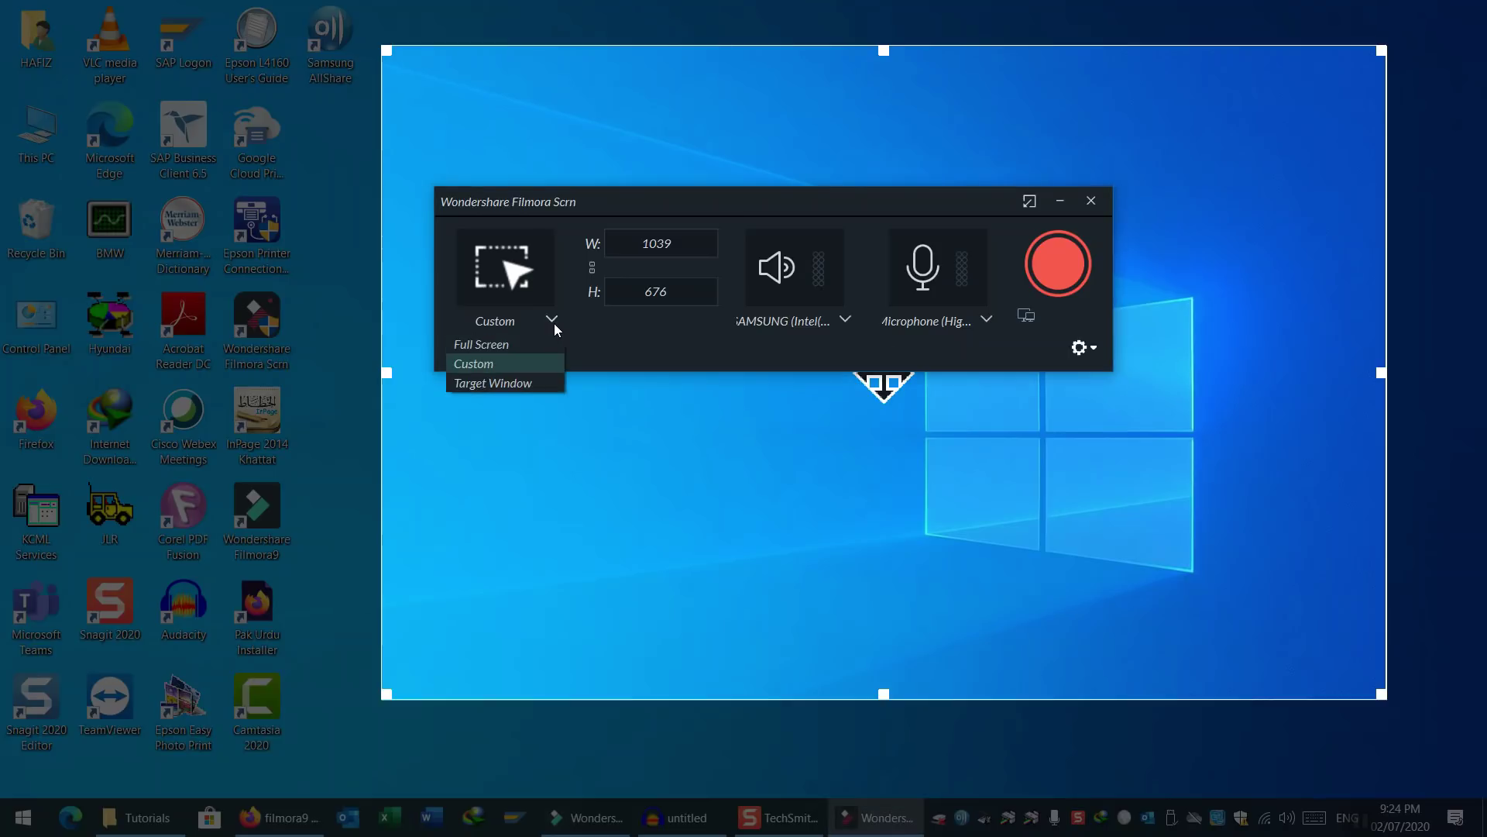
pyautogui.click(492, 384)
pyautogui.click(750, 450)
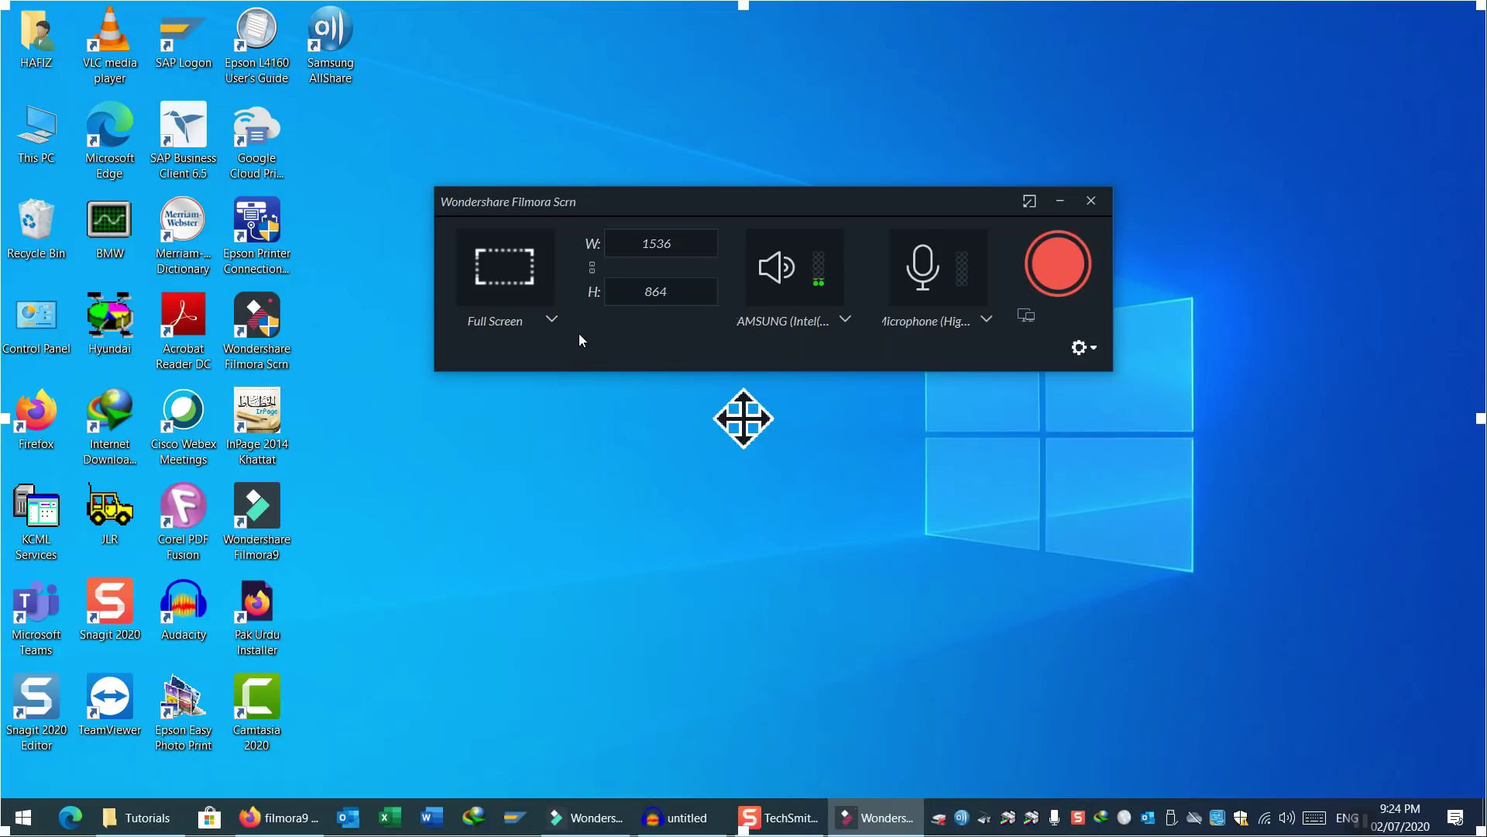
# Step: Expand the recorder's settings and open the save location chooser to show the Recorded folder's full path
pyautogui.click(1097, 351)
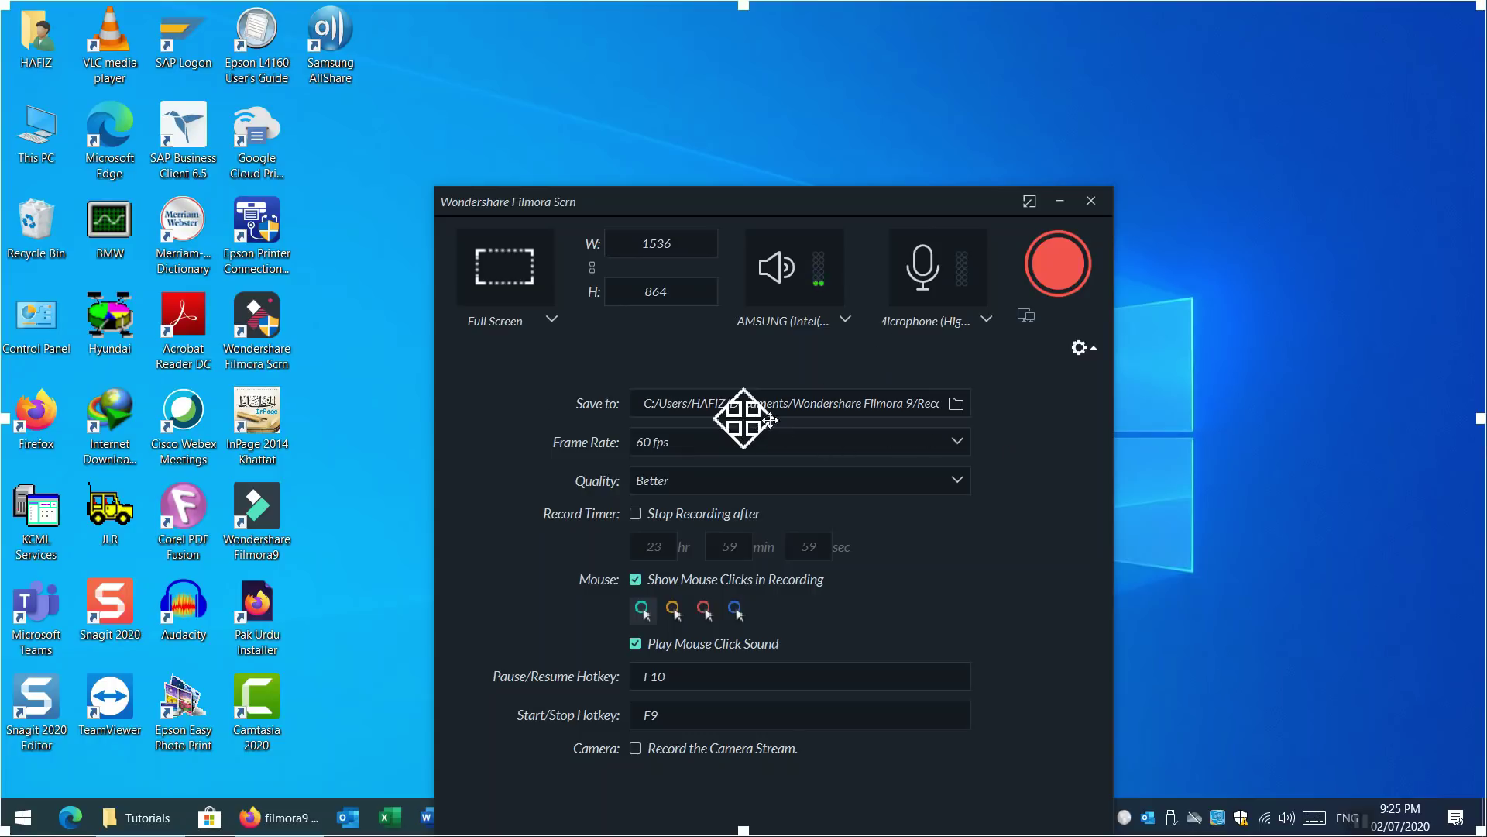
pyautogui.click(949, 406)
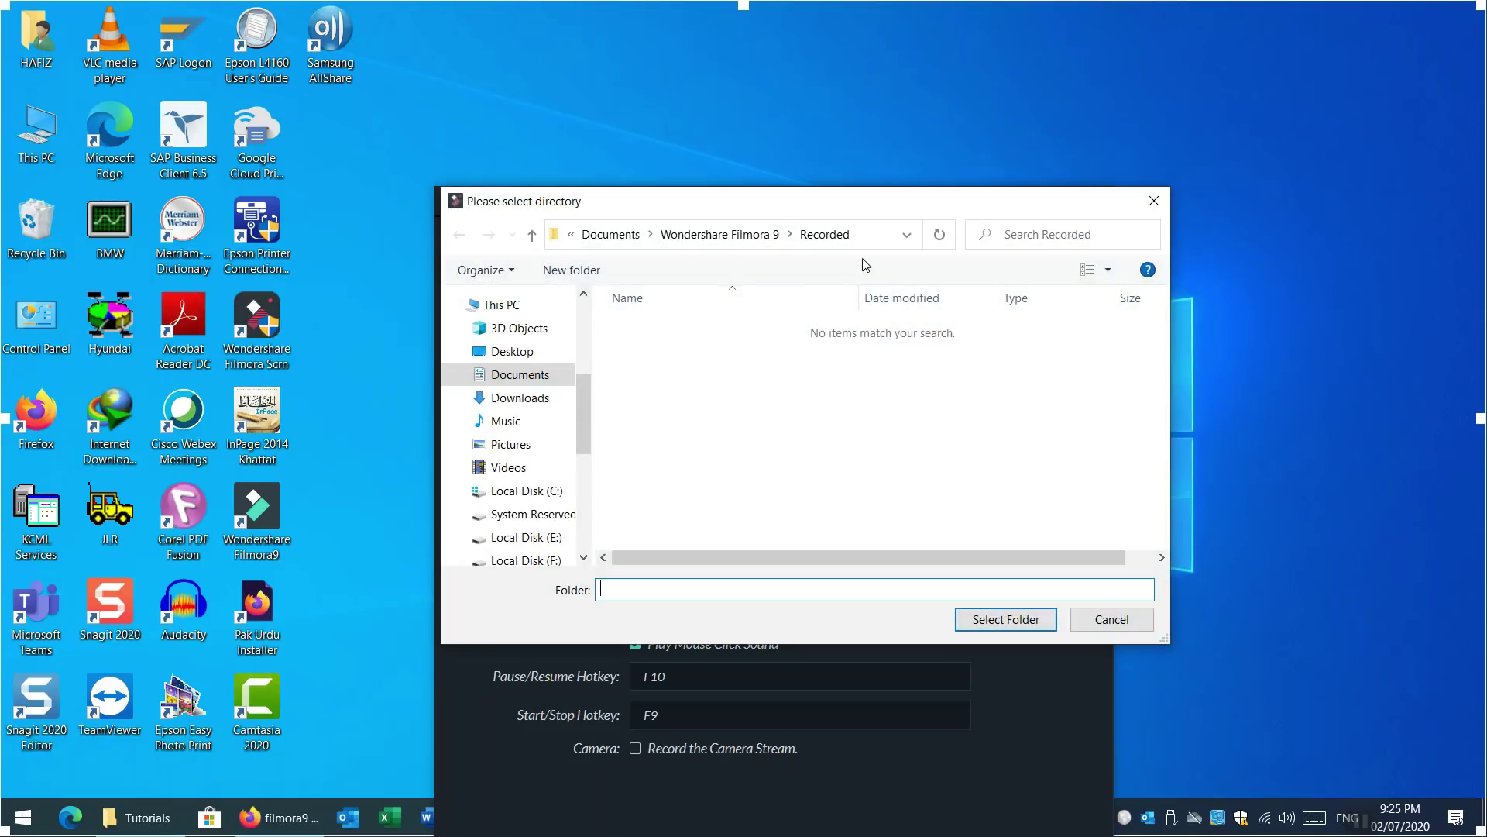
pyautogui.click(824, 234)
pyautogui.click(907, 235)
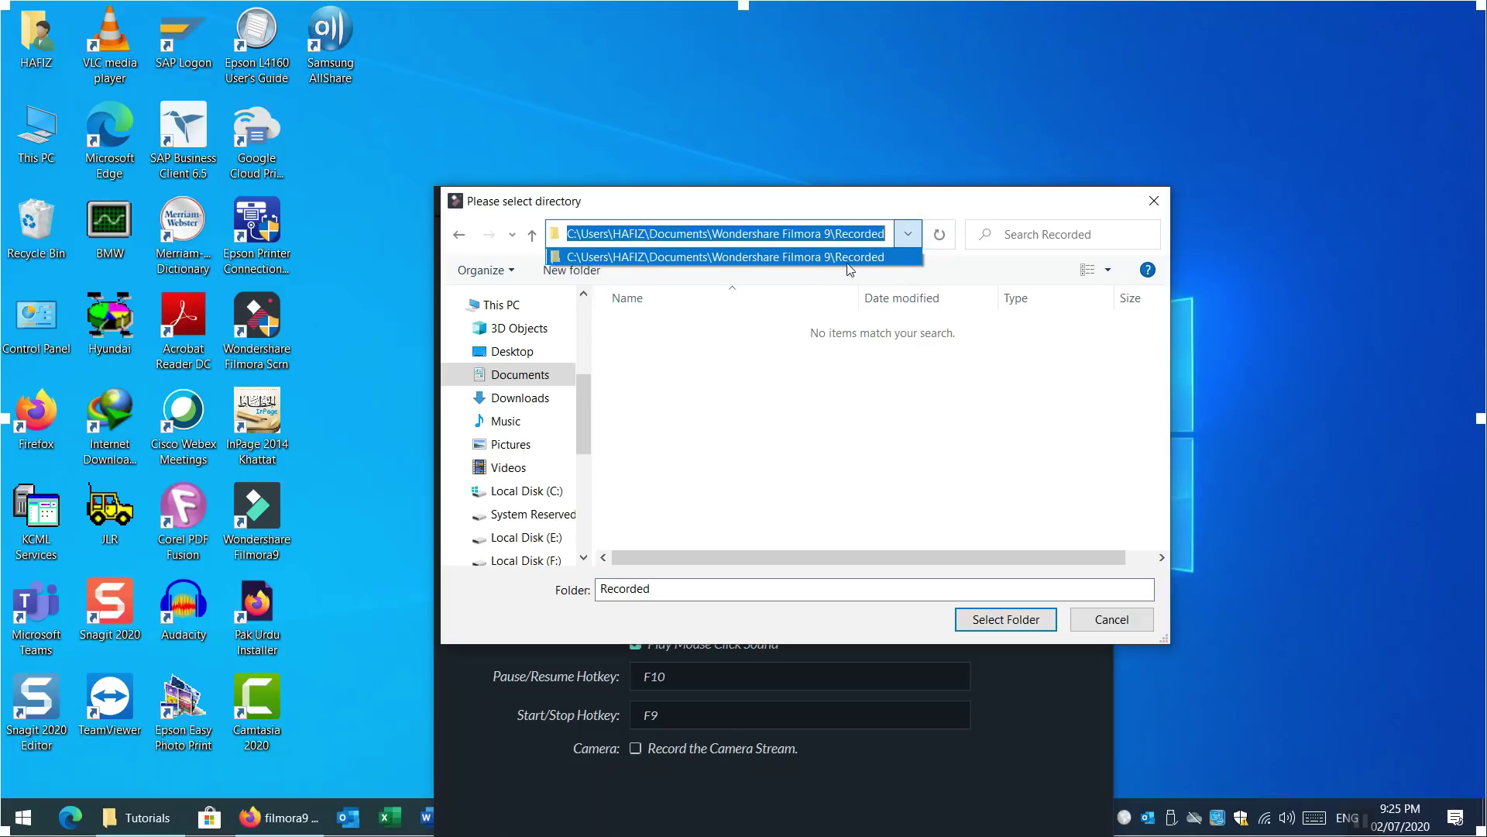
# Step: Browse the drives and quick-access folders for a possible save location, and cancel without choosing a new folder
pyautogui.click(588, 399)
pyautogui.moveTo(578, 398); pyautogui.dragTo(578, 494)
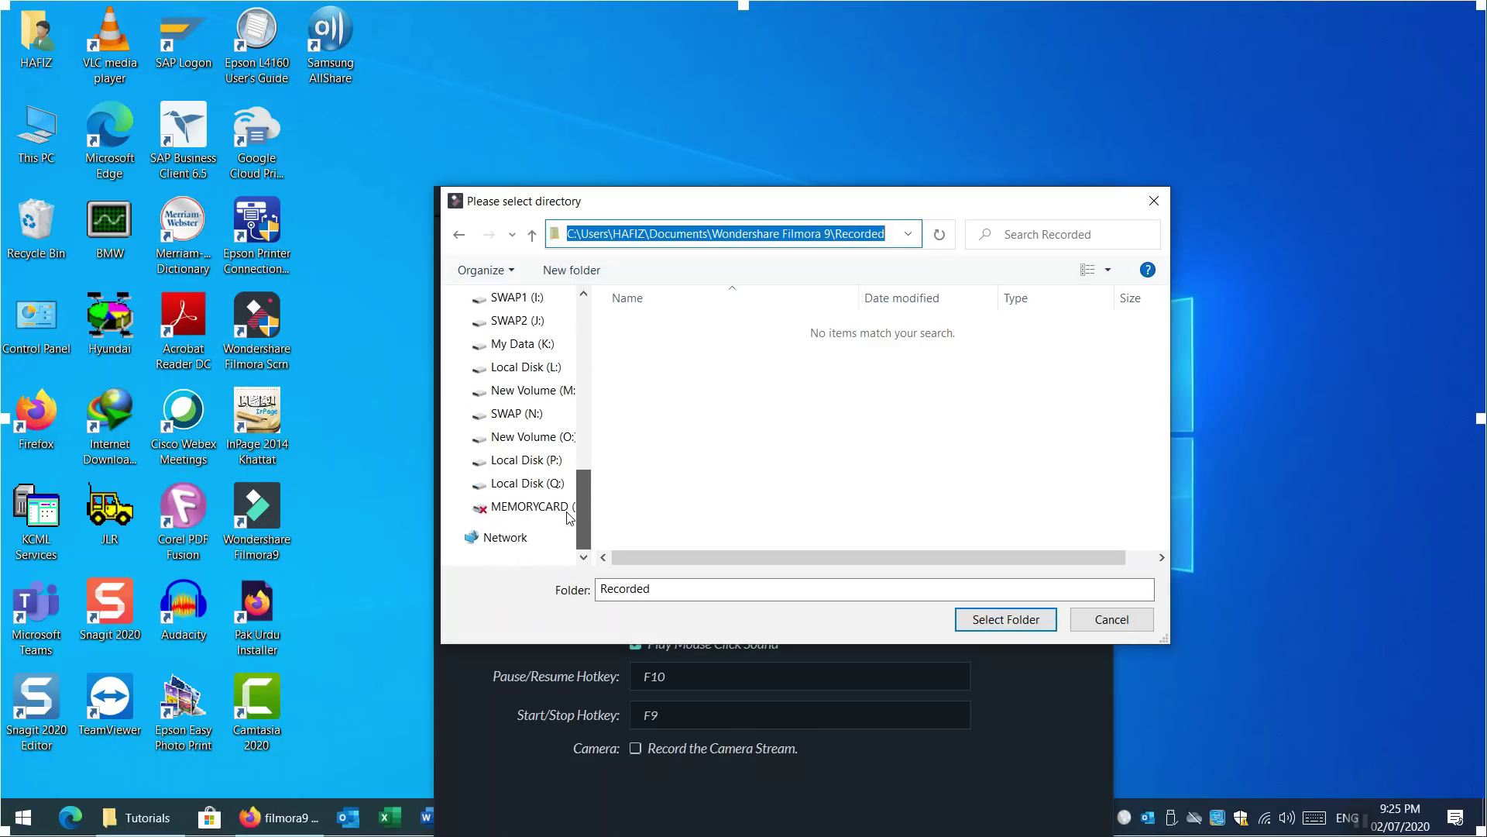
pyautogui.click(527, 482)
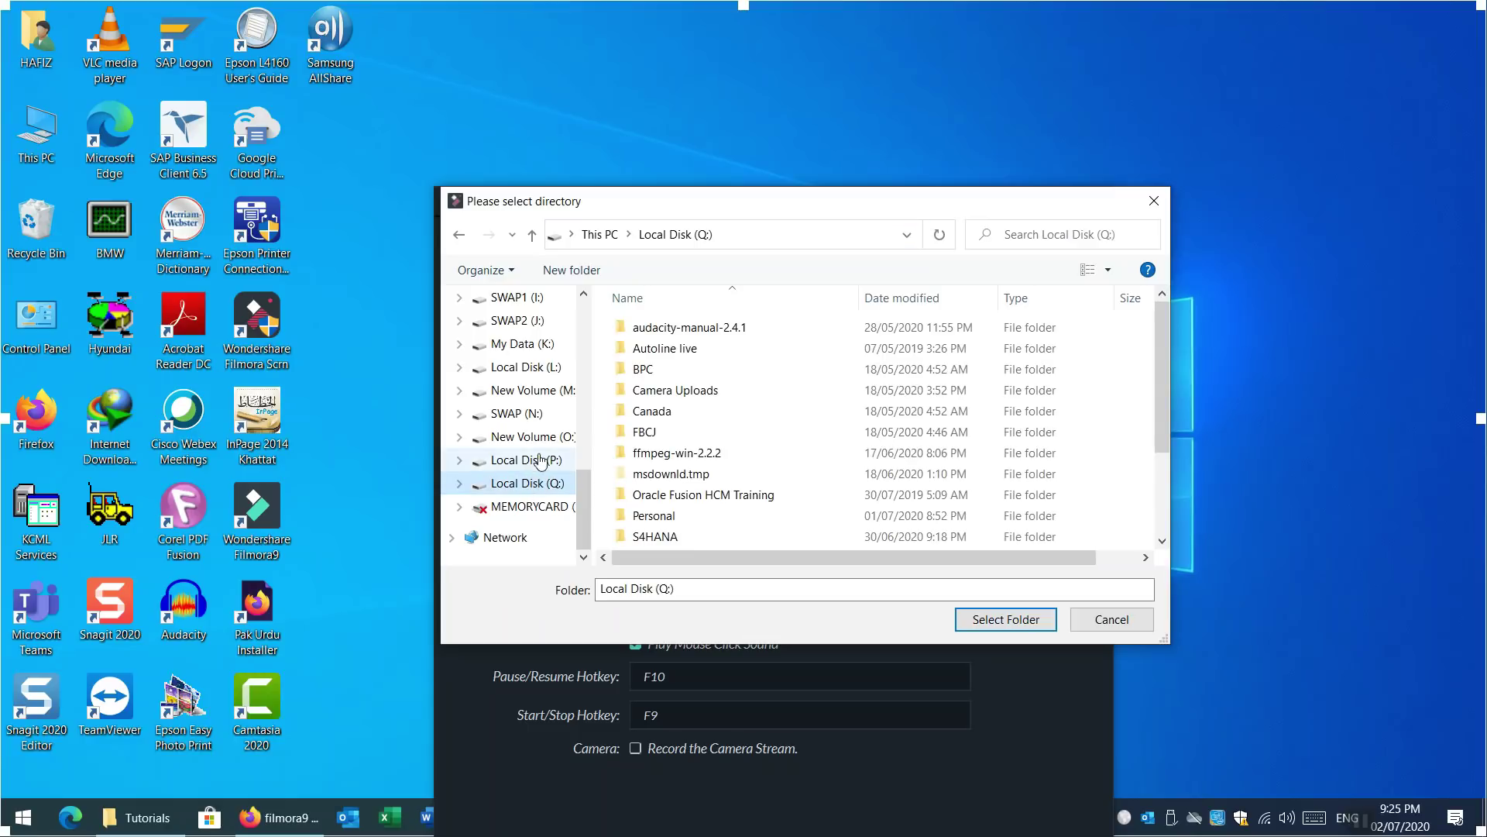
pyautogui.click(531, 436)
pyautogui.click(529, 393)
pyautogui.click(534, 368)
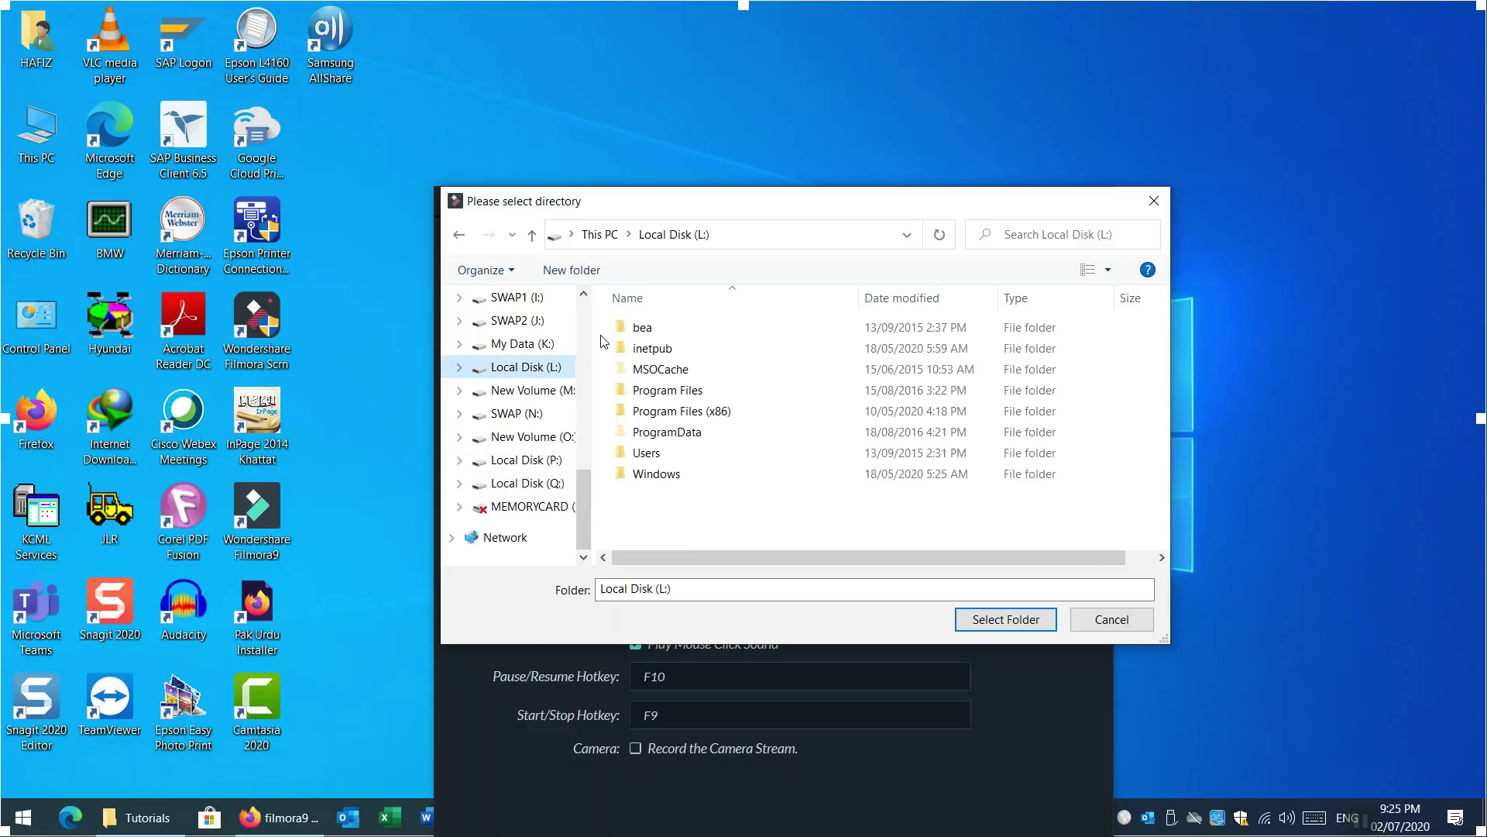
pyautogui.click(519, 345)
pyautogui.moveTo(578, 510); pyautogui.dragTo(575, 350)
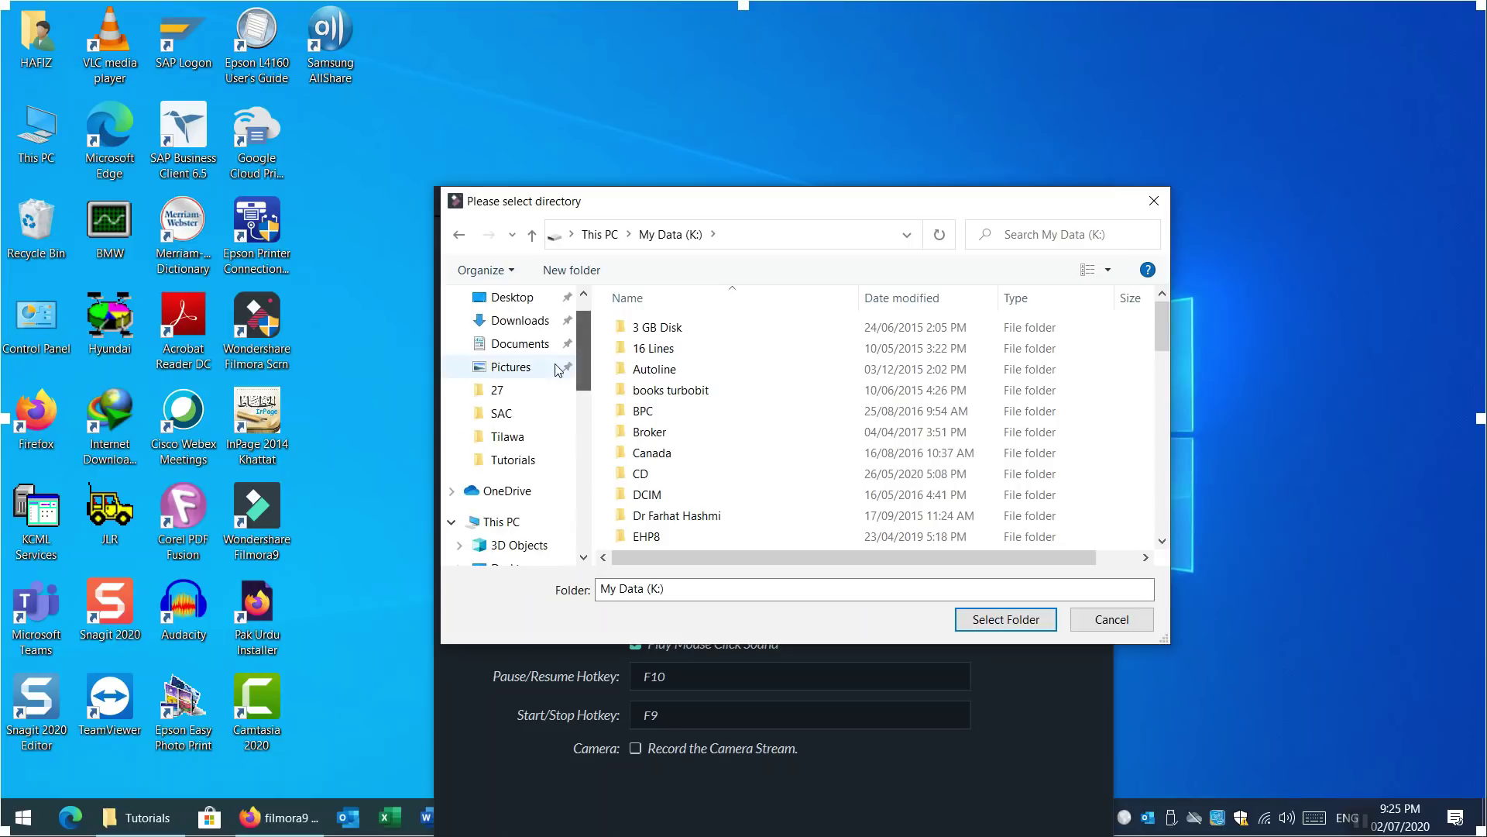
pyautogui.click(520, 343)
pyautogui.click(526, 321)
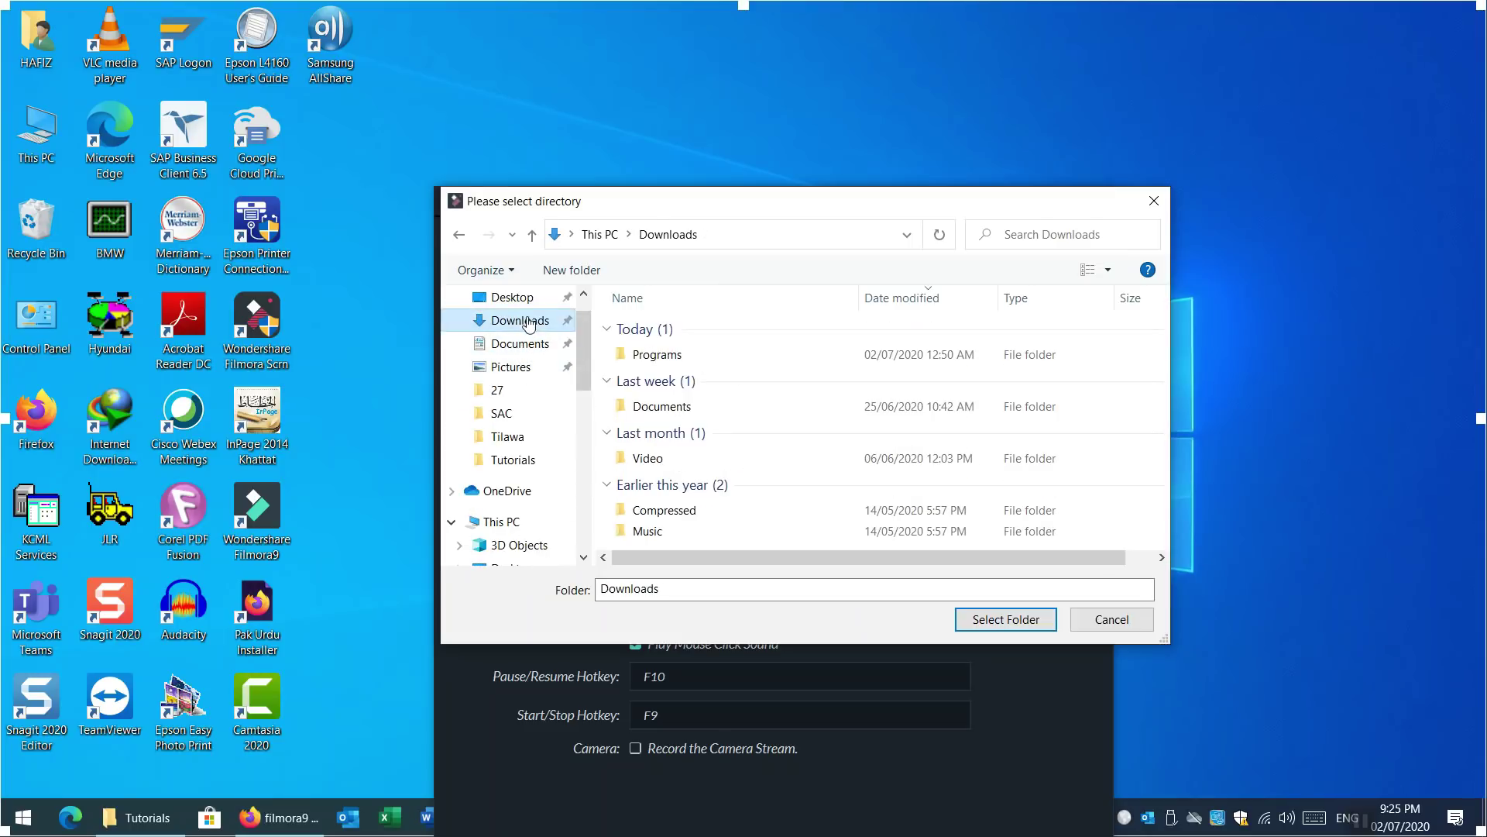
pyautogui.click(508, 413)
pyautogui.scroll(-5, 570, 355)
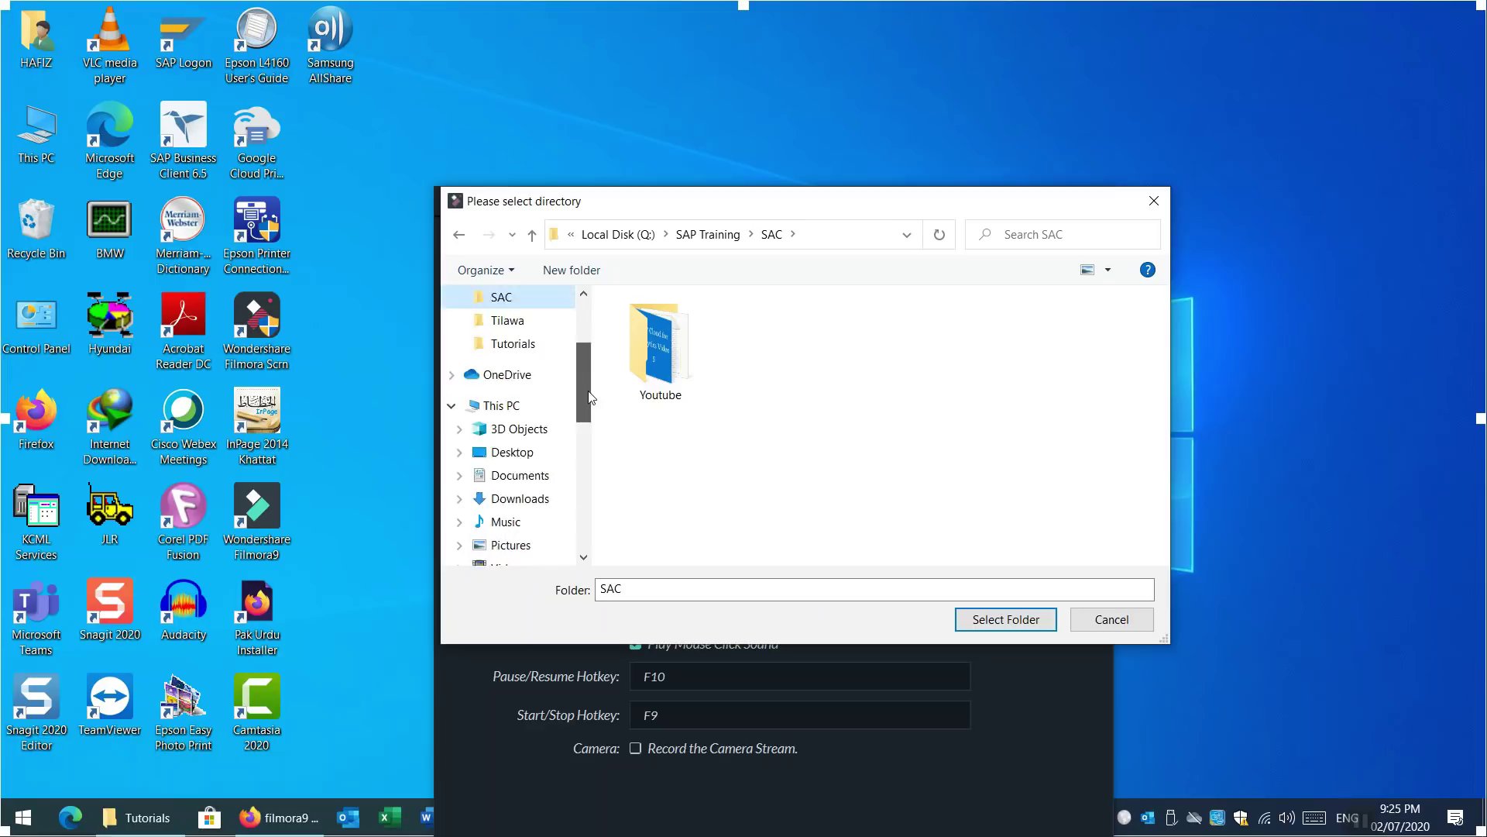
pyautogui.click(515, 413)
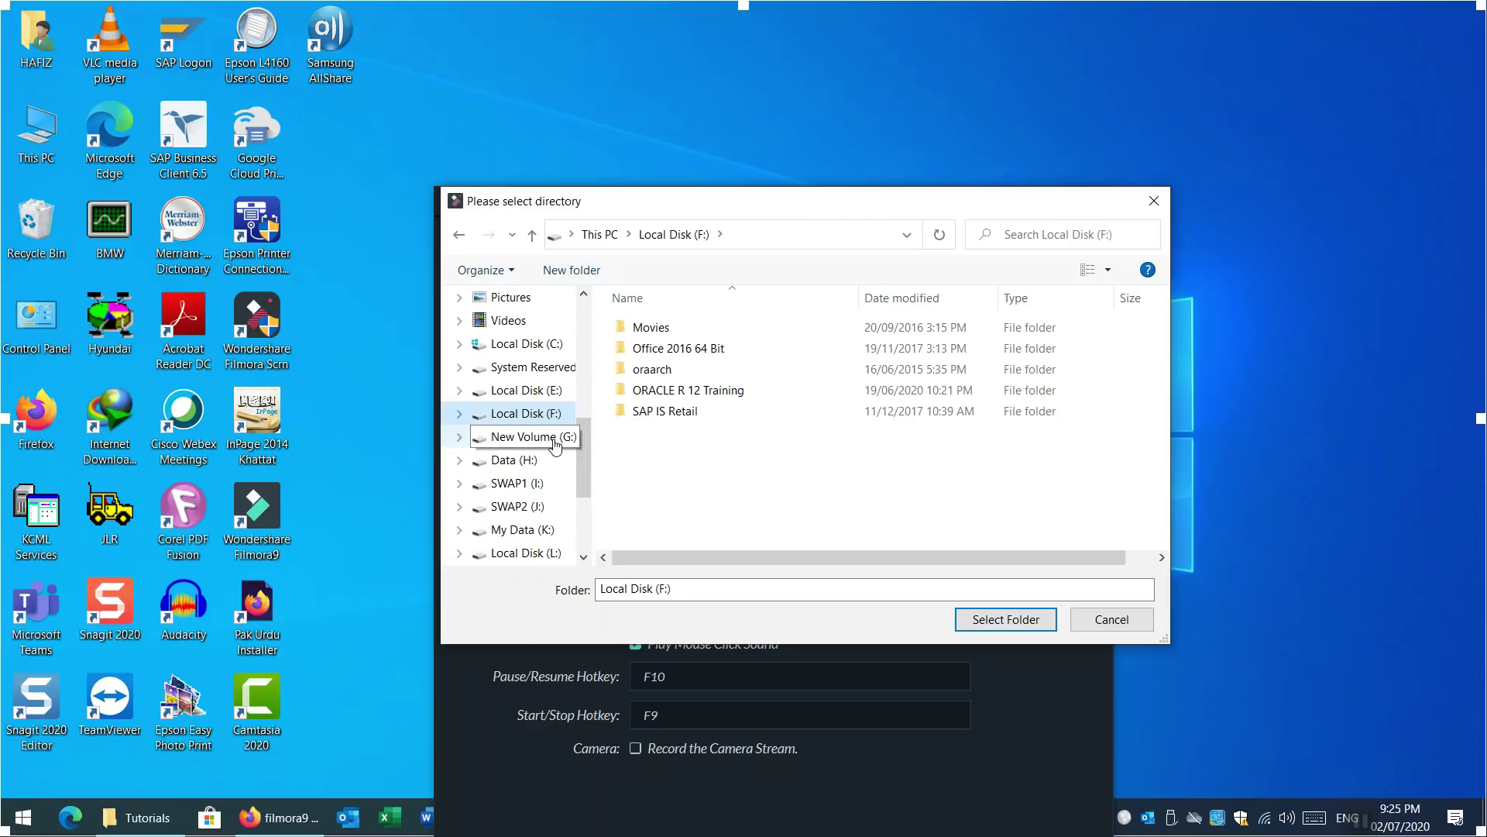
pyautogui.click(546, 436)
pyautogui.click(528, 459)
pyautogui.click(517, 390)
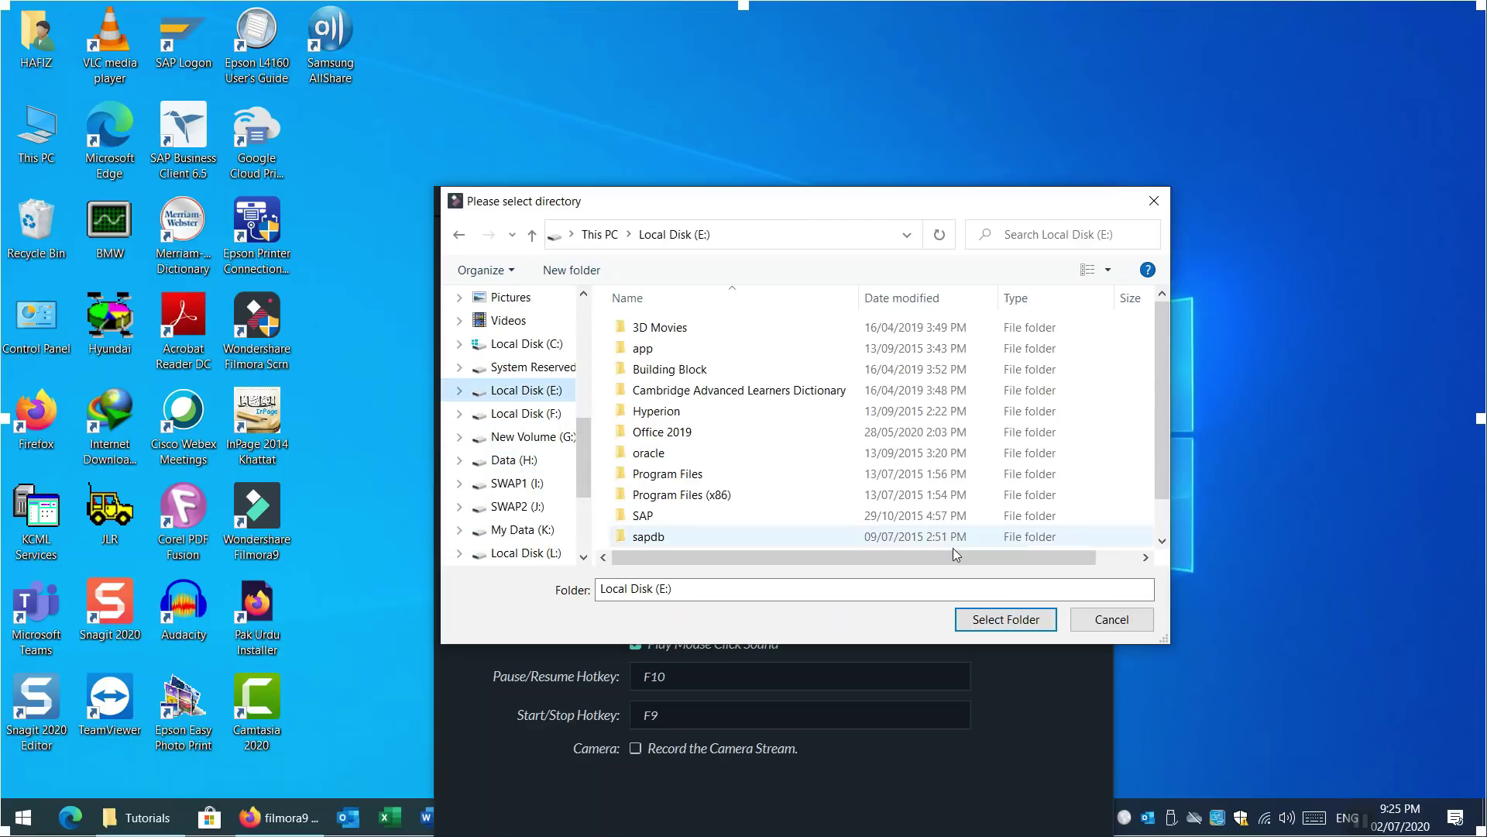
pyautogui.click(1112, 628)
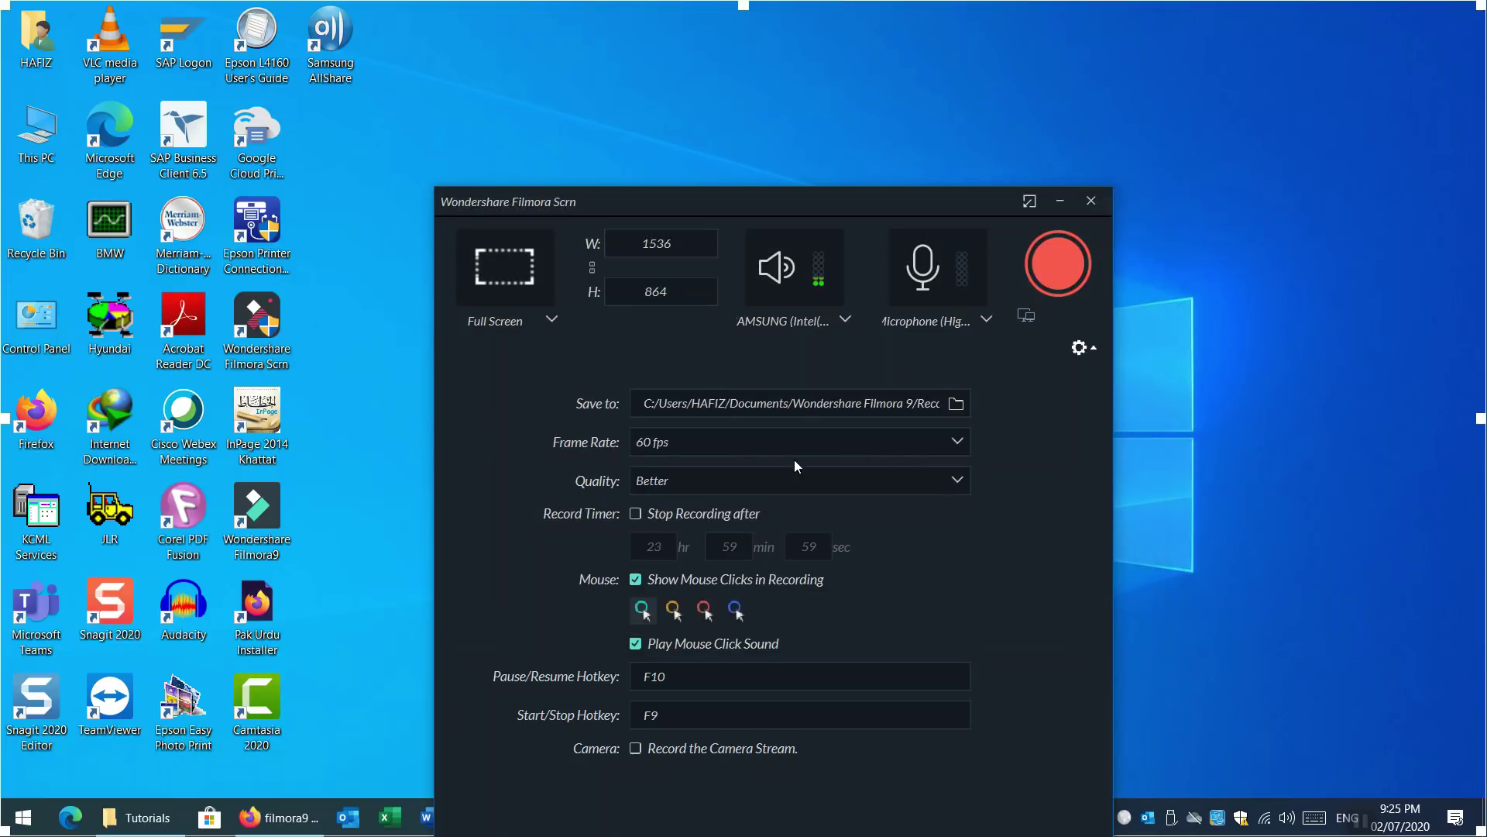
# Step: Set the recording frame rate to 60 fps and the quality to Better
pyautogui.click(959, 444)
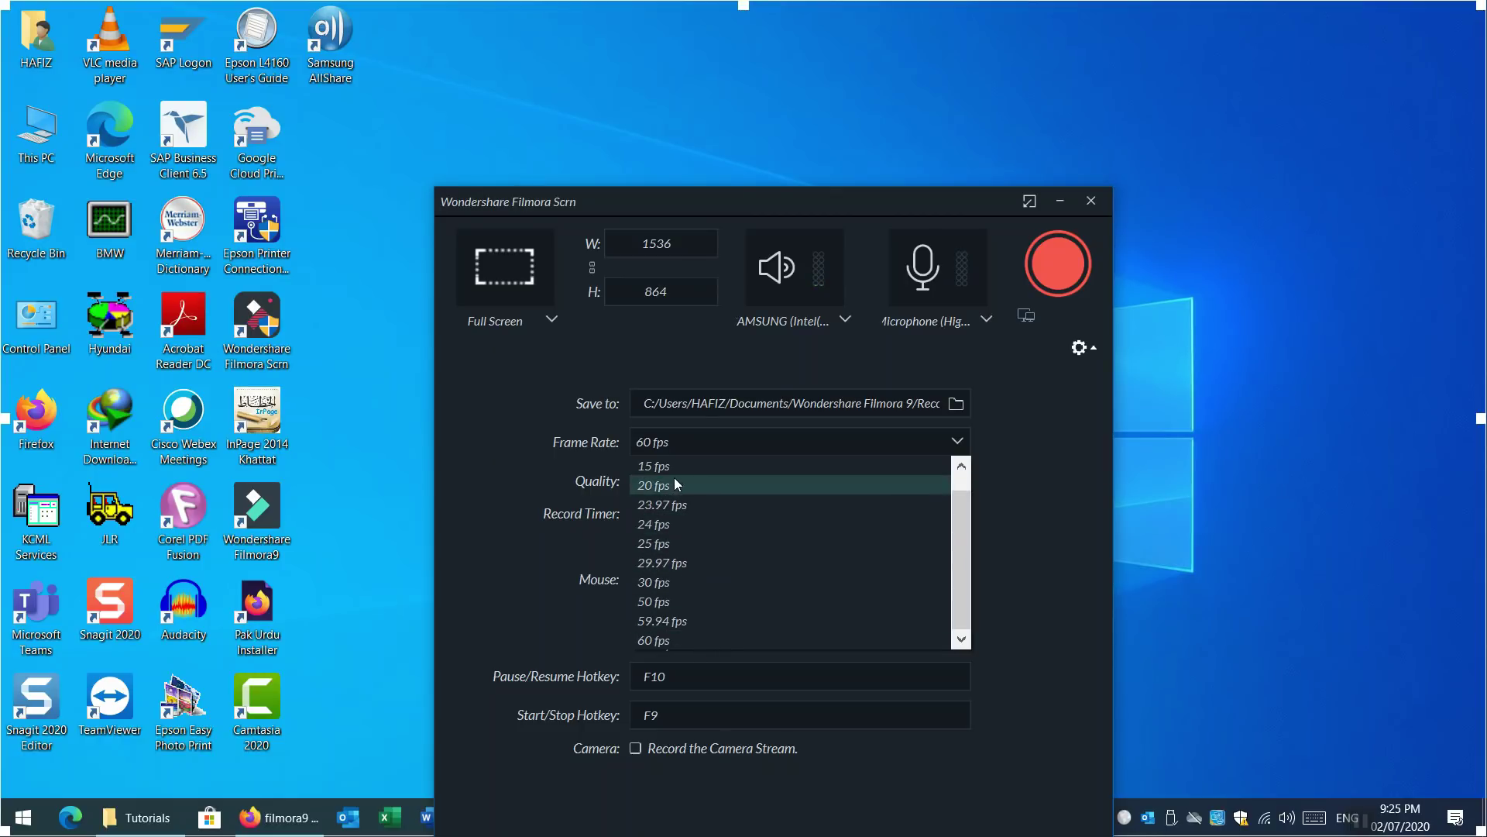
pyautogui.click(657, 641)
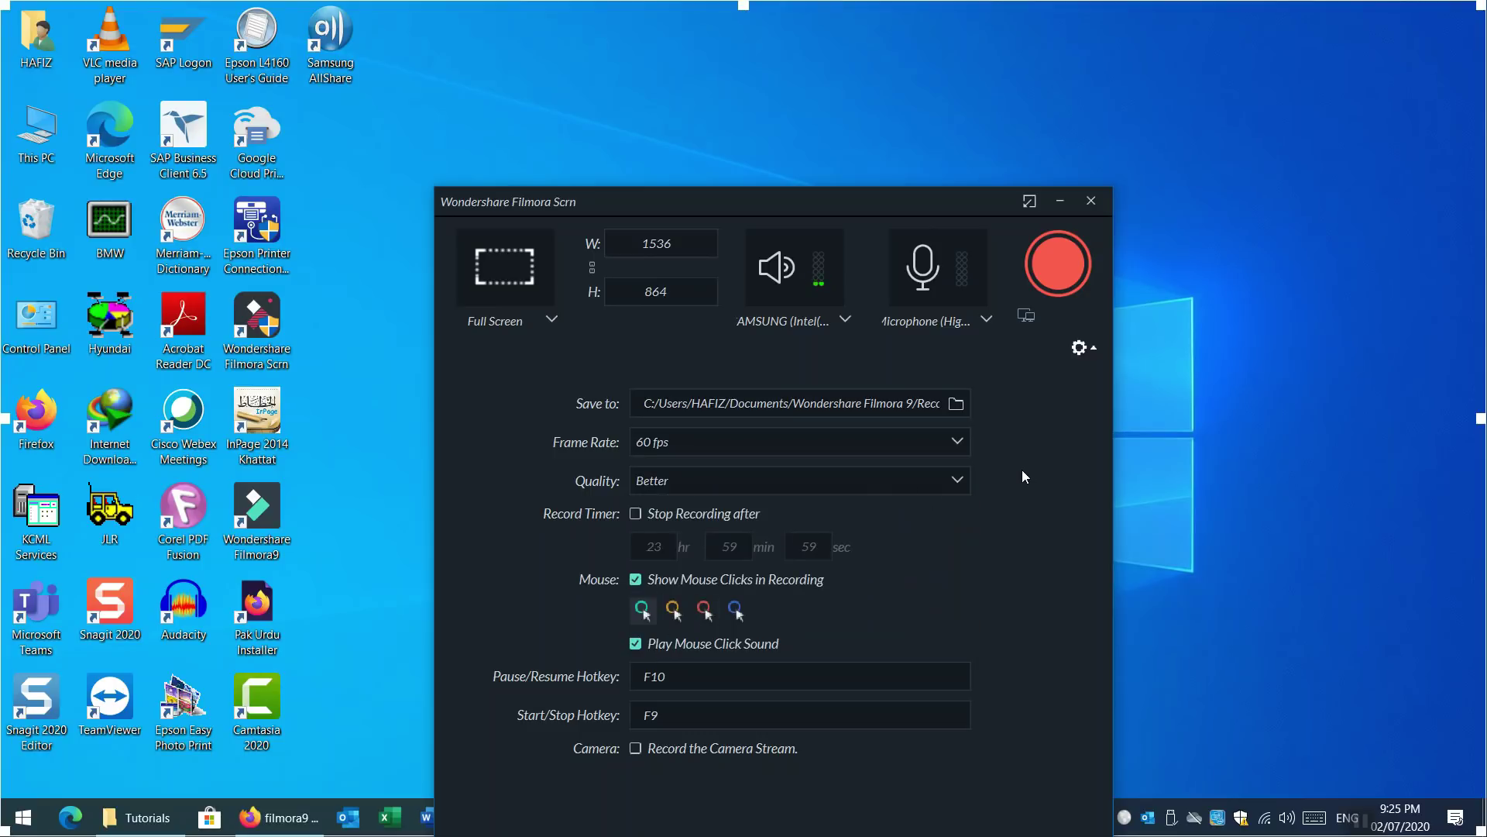
pyautogui.click(954, 482)
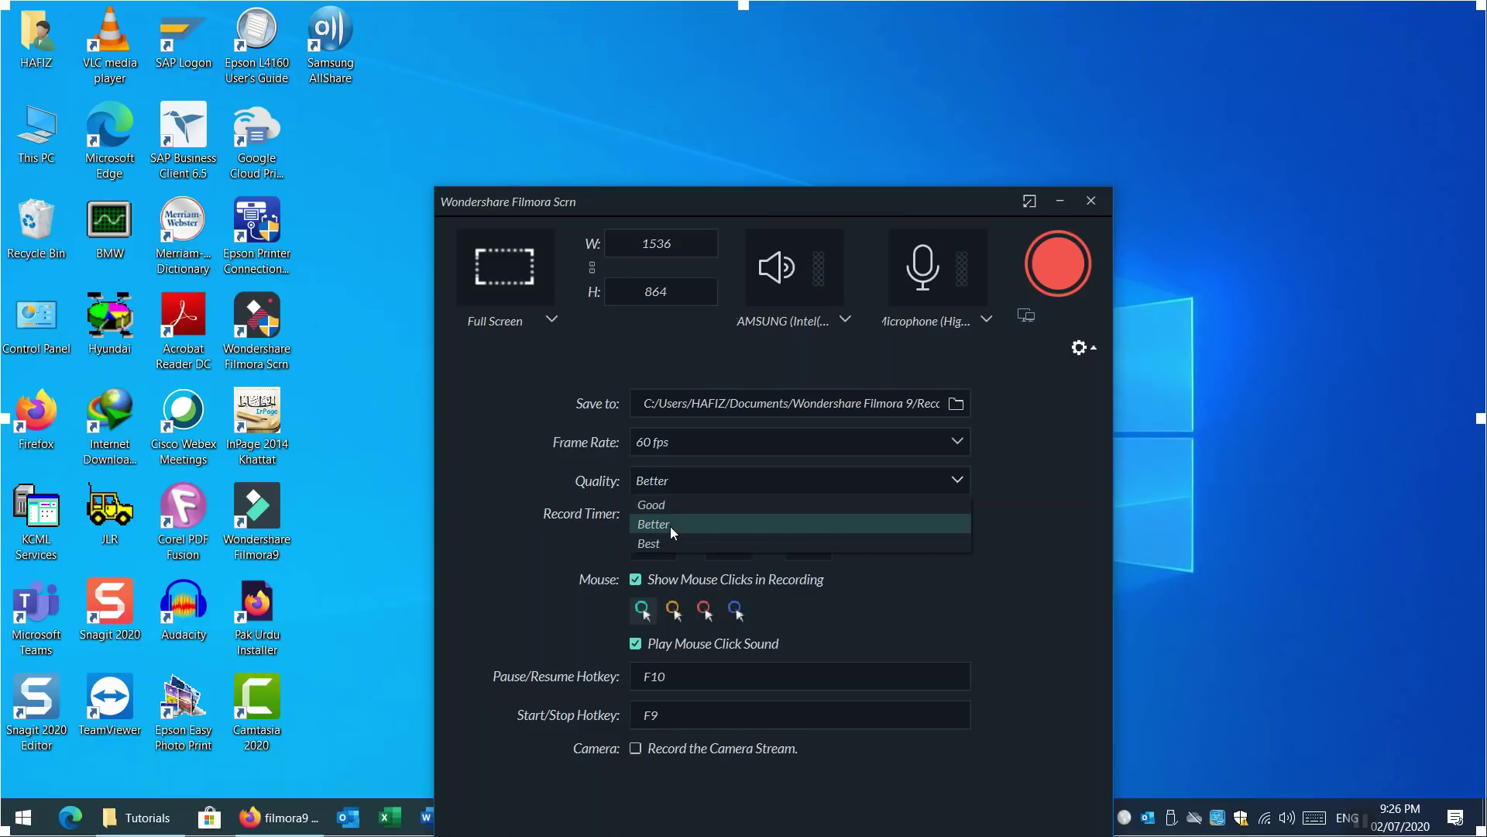
pyautogui.click(670, 527)
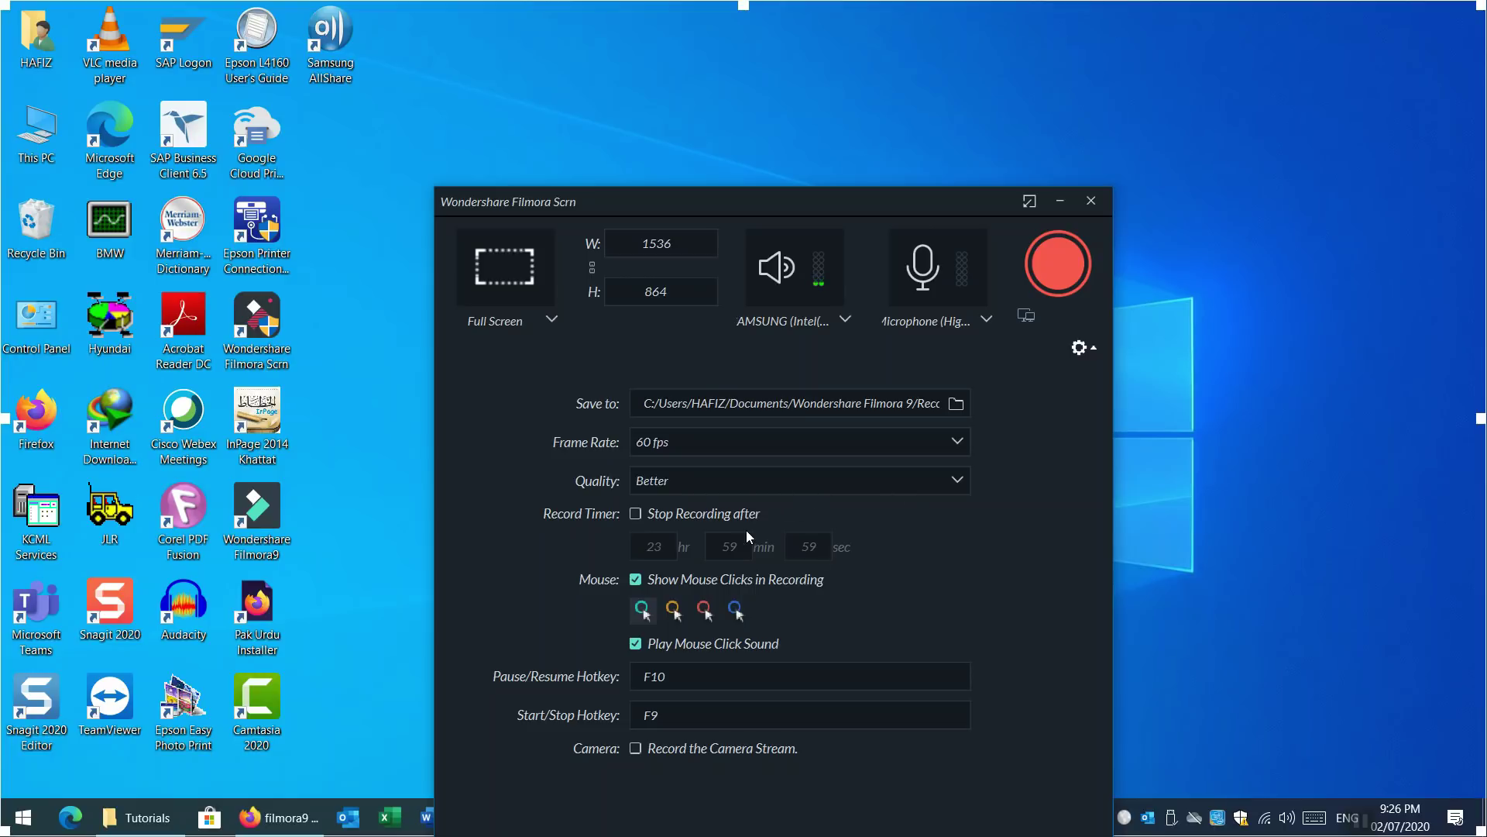
# Step: Try the Stop Recording after timer with its hour, minute and second fields, and leave it disabled
pyautogui.click(636, 515)
pyautogui.click(636, 515)
pyautogui.doubleClick(666, 546)
pyautogui.doubleClick(732, 547)
pyautogui.doubleClick(811, 547)
pyautogui.click(637, 515)
pyautogui.click(637, 516)
pyautogui.click(637, 516)
# Step: Try the red and orange click highlights, restore the green one, and test the mouse click display and sound options
pyautogui.click(704, 611)
pyautogui.click(674, 611)
pyautogui.click(642, 611)
pyautogui.click(636, 581)
pyautogui.click(636, 580)
pyautogui.click(636, 645)
# Step: Move the recorder window higher and set the pause/resume hotkey to F10 after trying F7
pyautogui.moveTo(891, 201); pyautogui.dragTo(879, 57)
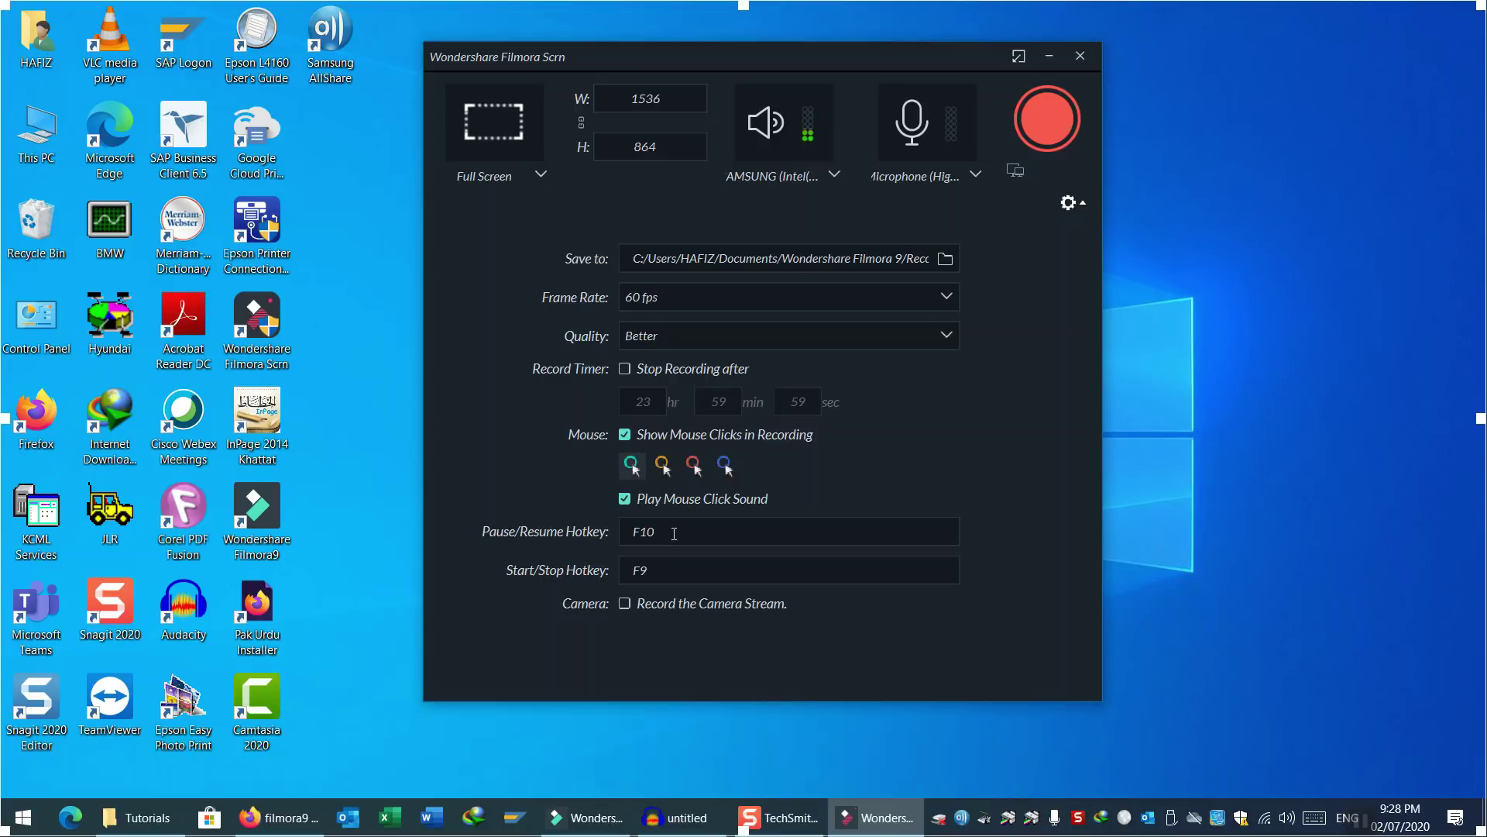
pyautogui.click(669, 558)
pyautogui.press('BackSpace')
pyautogui.press('F10')
pyautogui.press('BackSpace')
pyautogui.press('F7')
pyautogui.press('BackSpace')
pyautogui.press('F10')
# Step: Set the start/stop hotkey to F9 and enable recording of the camera stream
pyautogui.click(696, 567)
pyautogui.press('BackSpace')
pyautogui.press('F10')
pyautogui.press('F10')
pyautogui.press('F8')
pyautogui.press('F9')
pyautogui.click(625, 604)
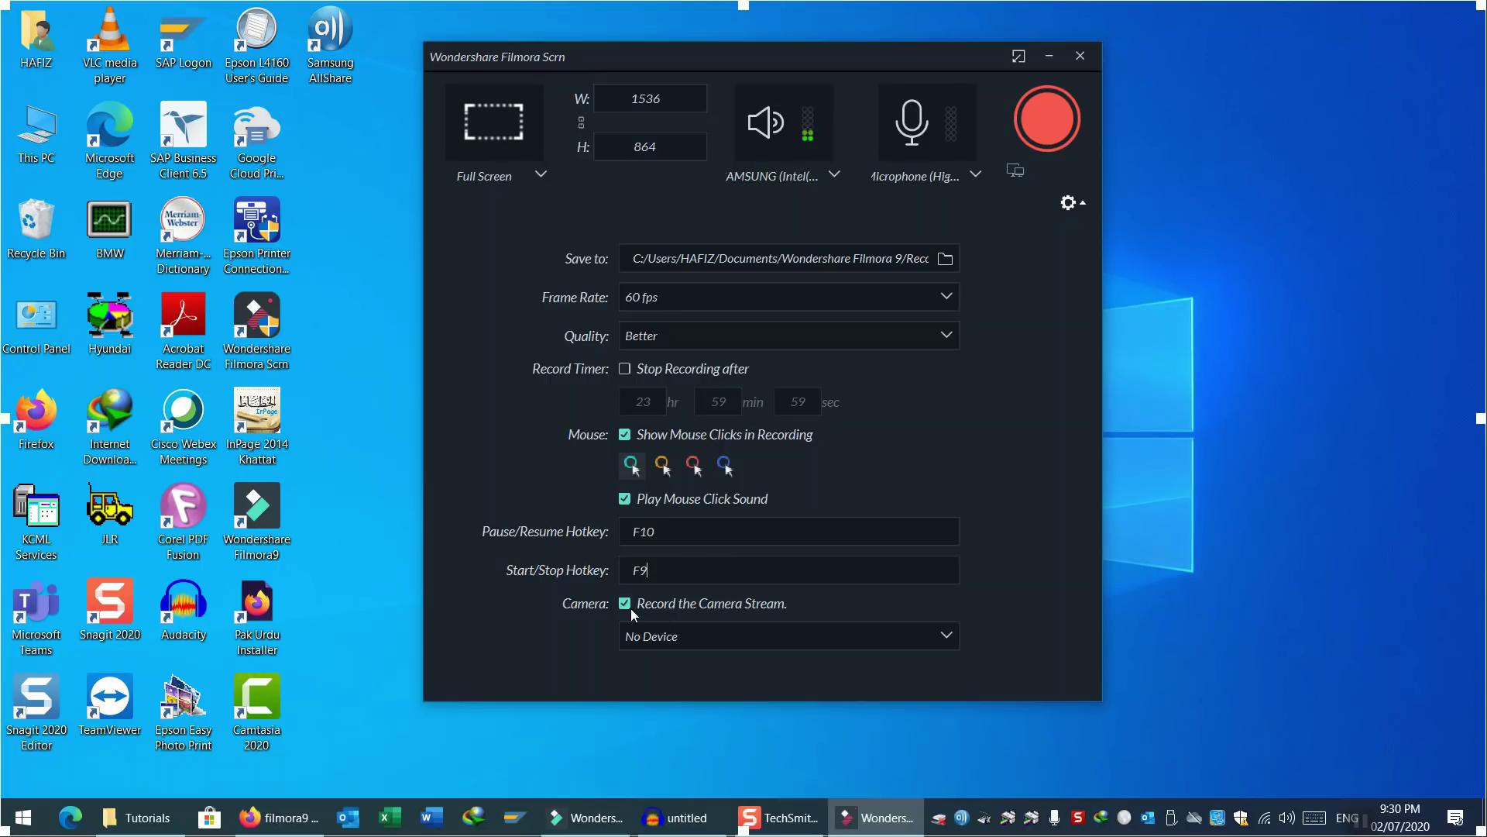